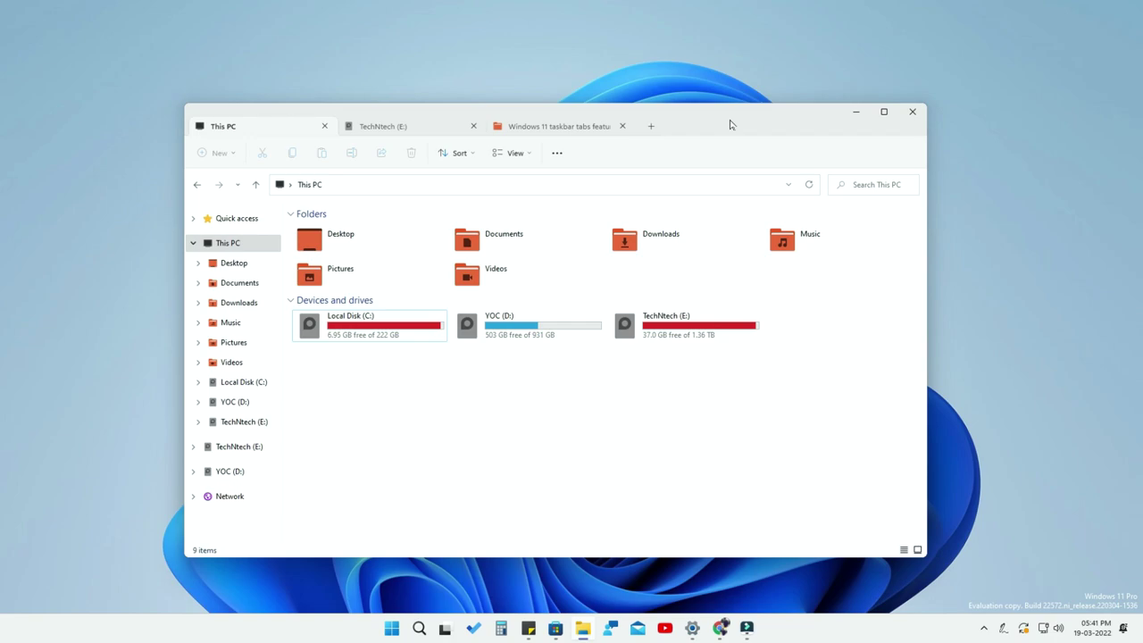
View the Files App page in the Store, then close the Store and nudge the File Explorer window.
click(555, 629)
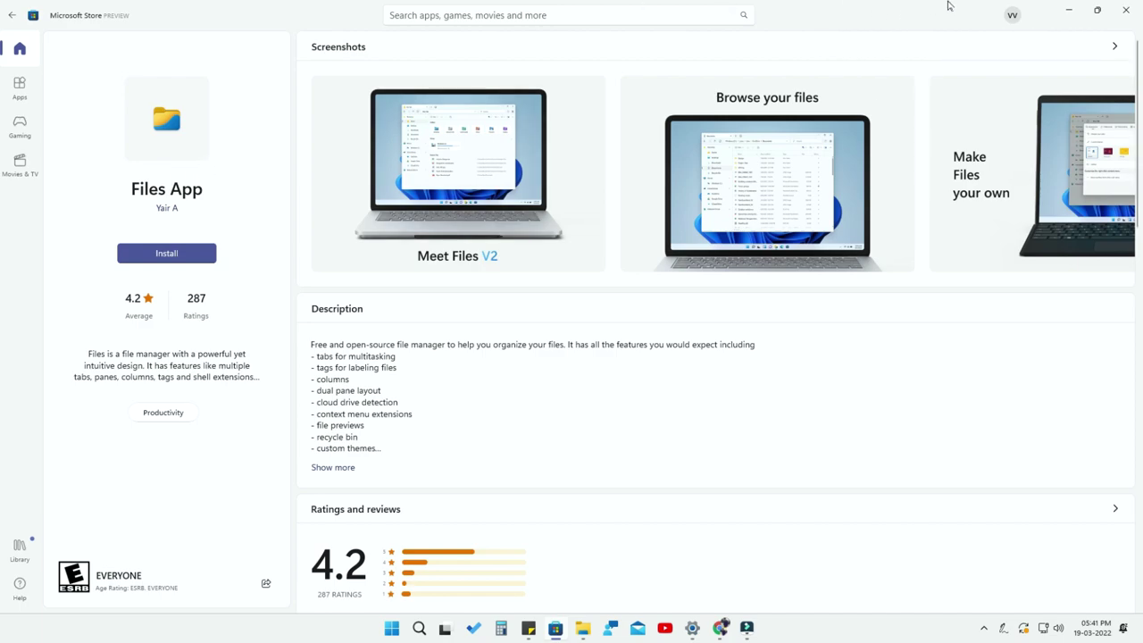
click(1069, 11)
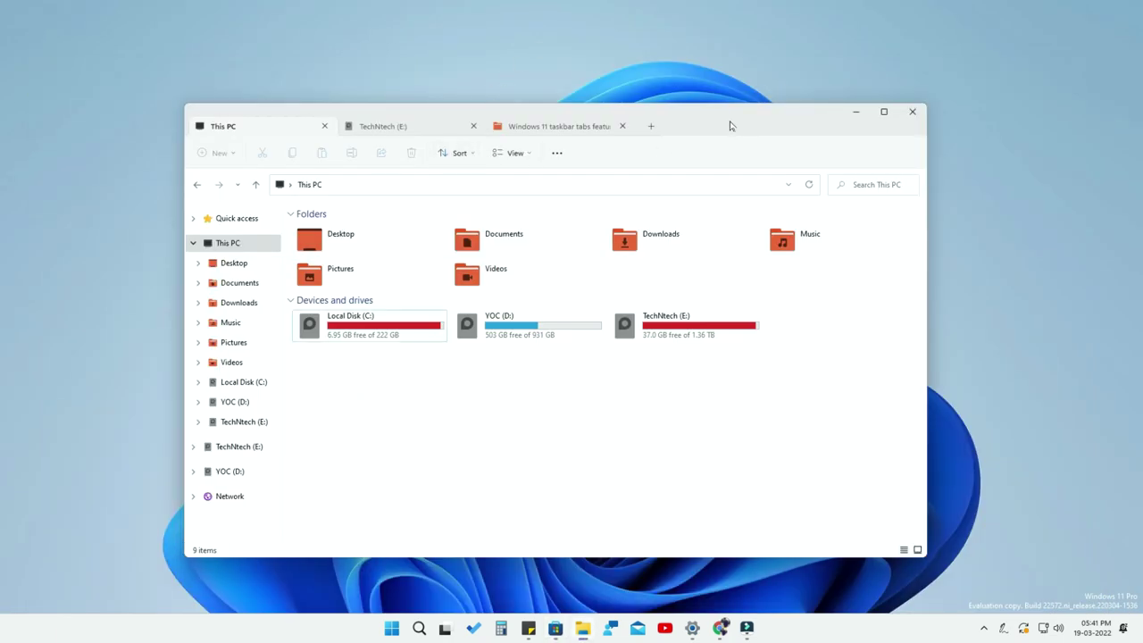
drag(715, 126, 695, 140)
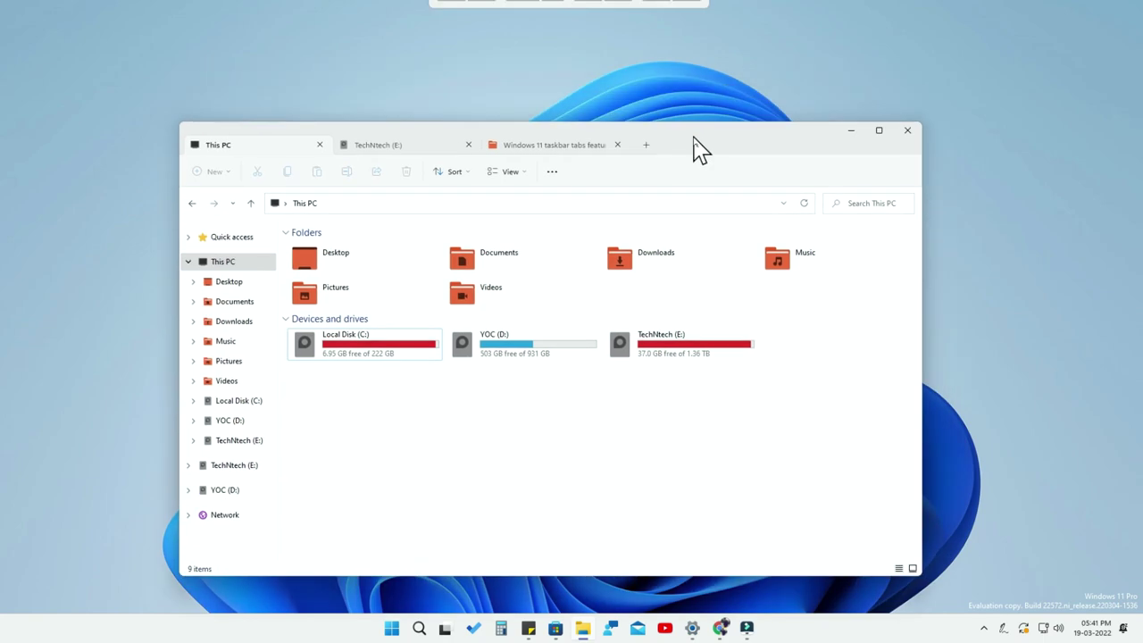
Add This PC tabs repeatedly until the tab strip overflows with scroll arrows.
click(649, 147)
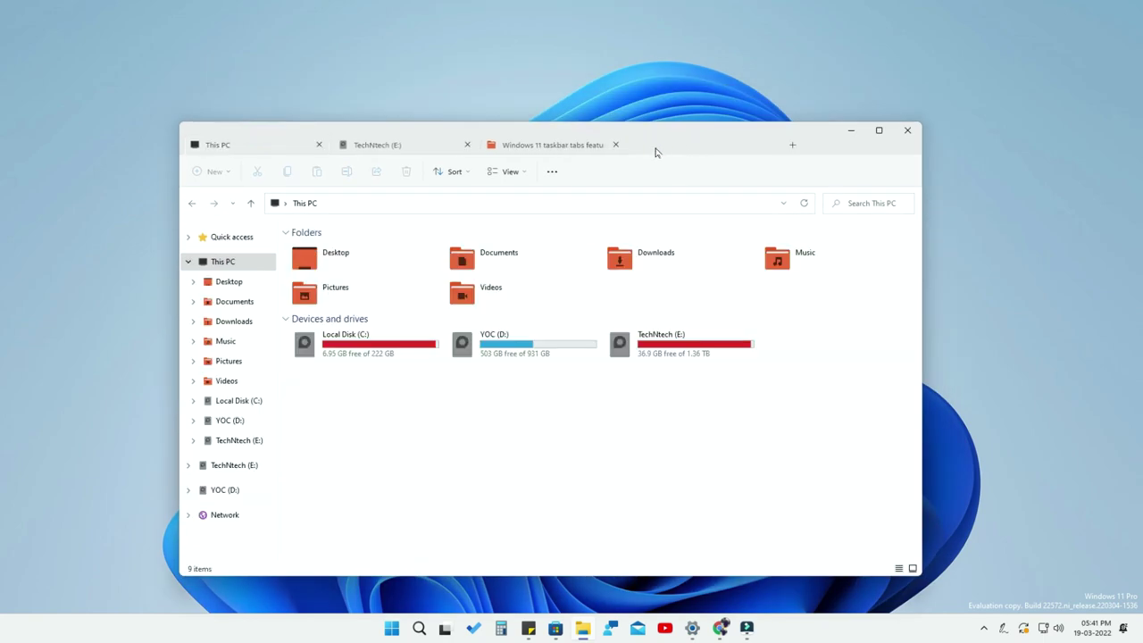
click(790, 148)
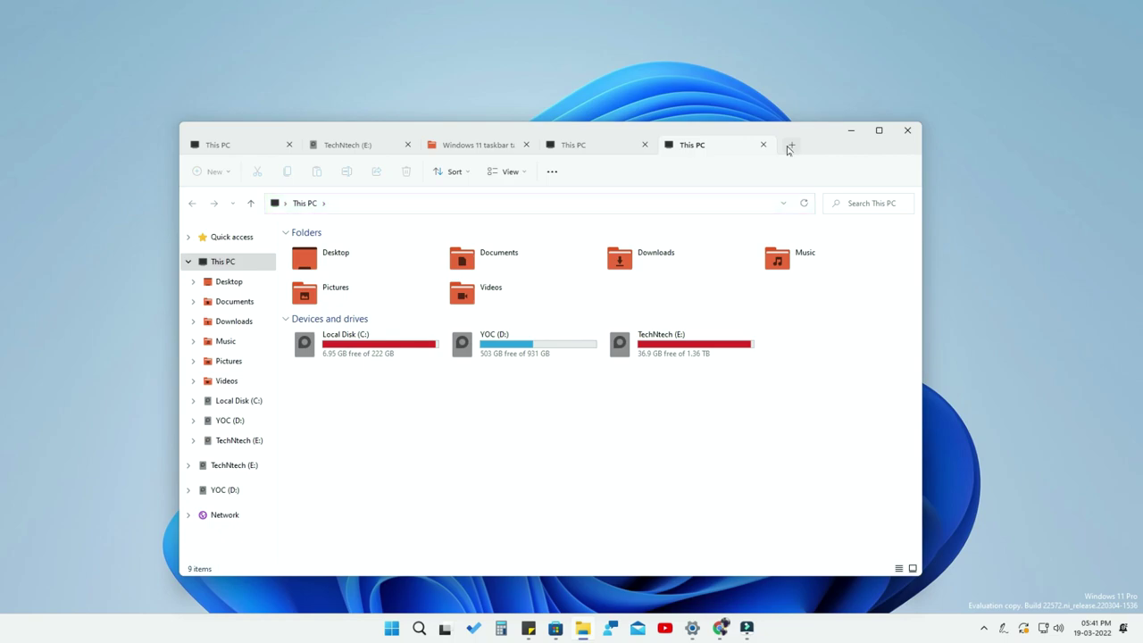
drag(819, 140, 828, 127)
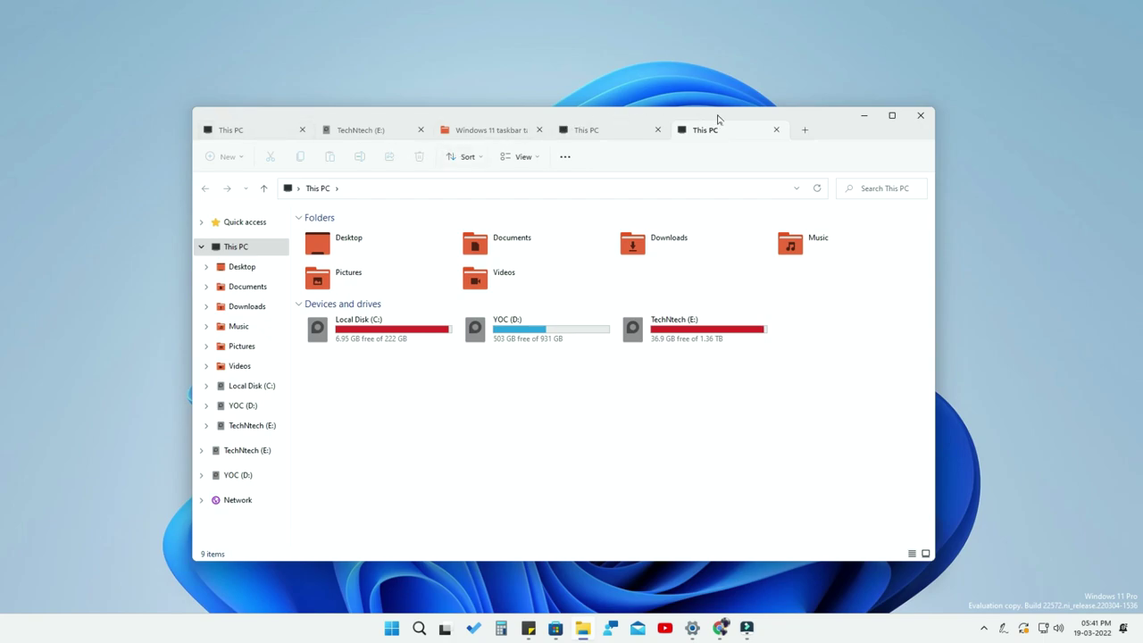
click(806, 132)
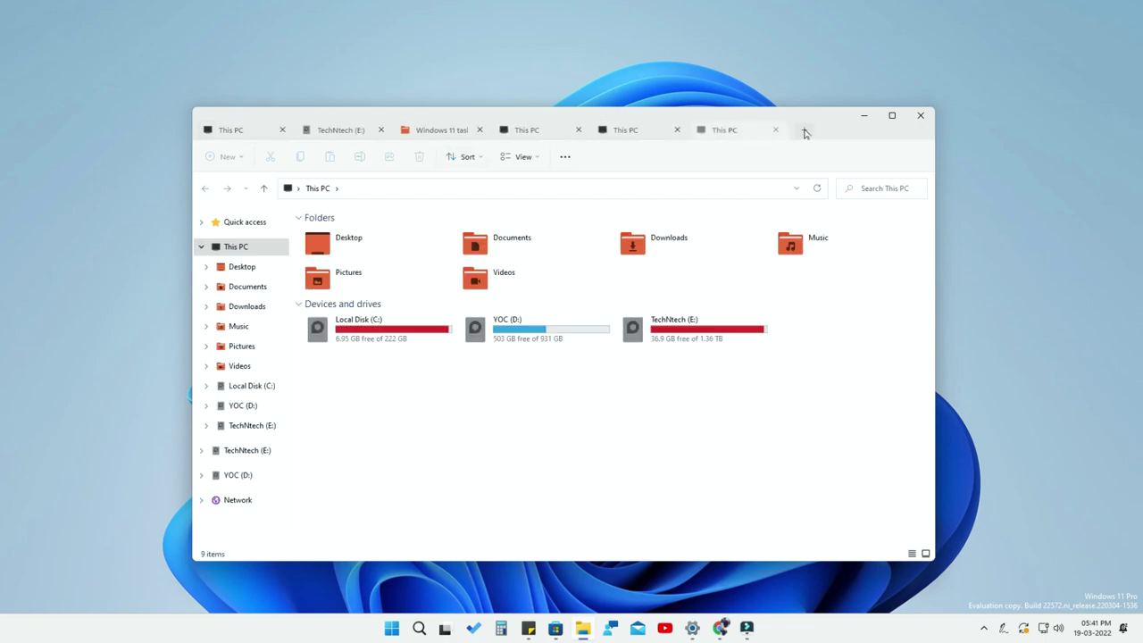
click(806, 132)
click(807, 132)
click(807, 133)
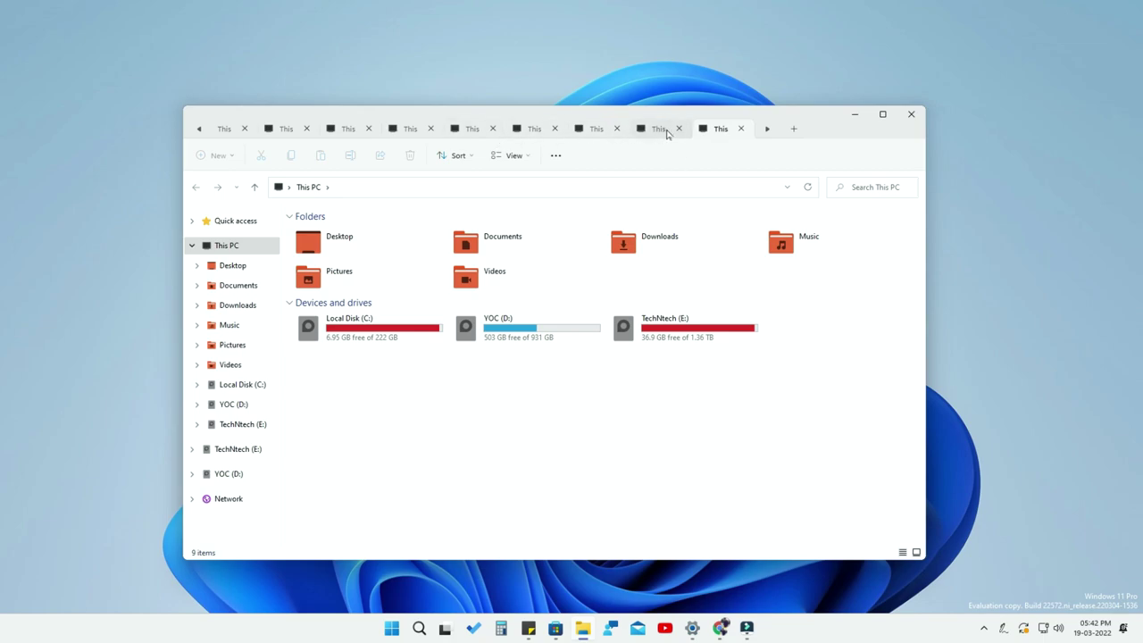
scroll(665, 132, up, 3)
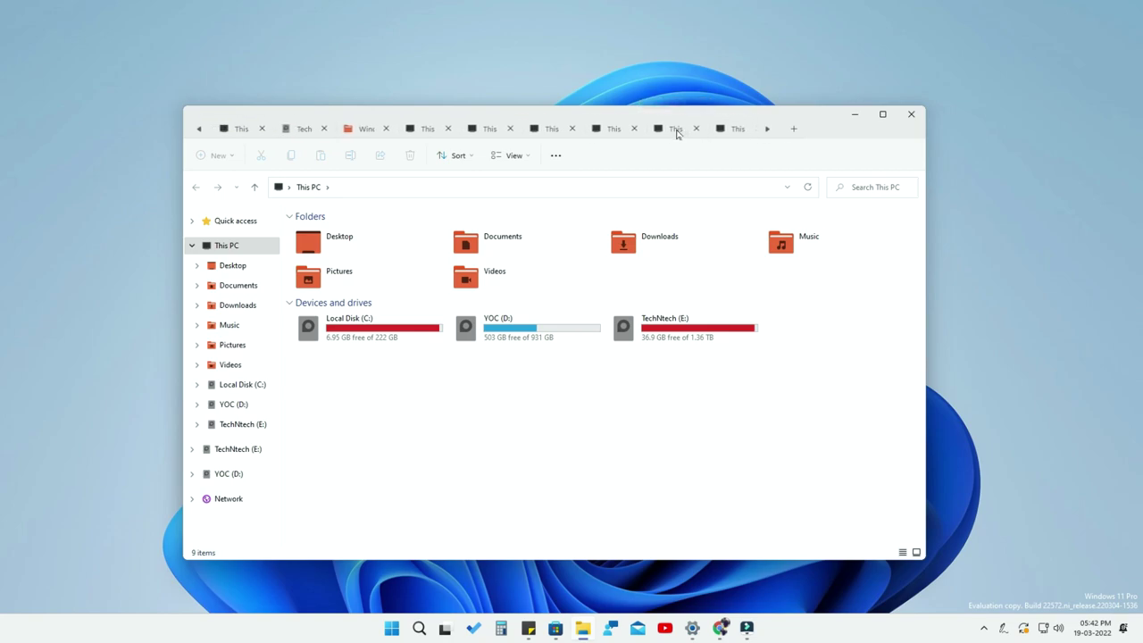
scroll(676, 132, down, 3)
scroll(676, 131, up, 3)
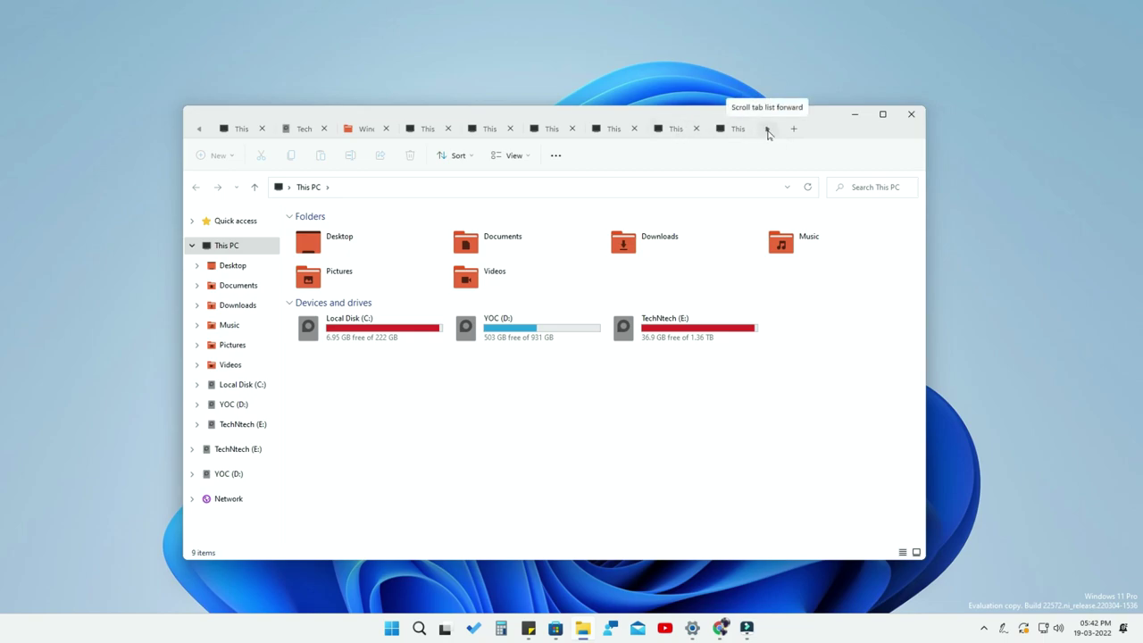
click(769, 131)
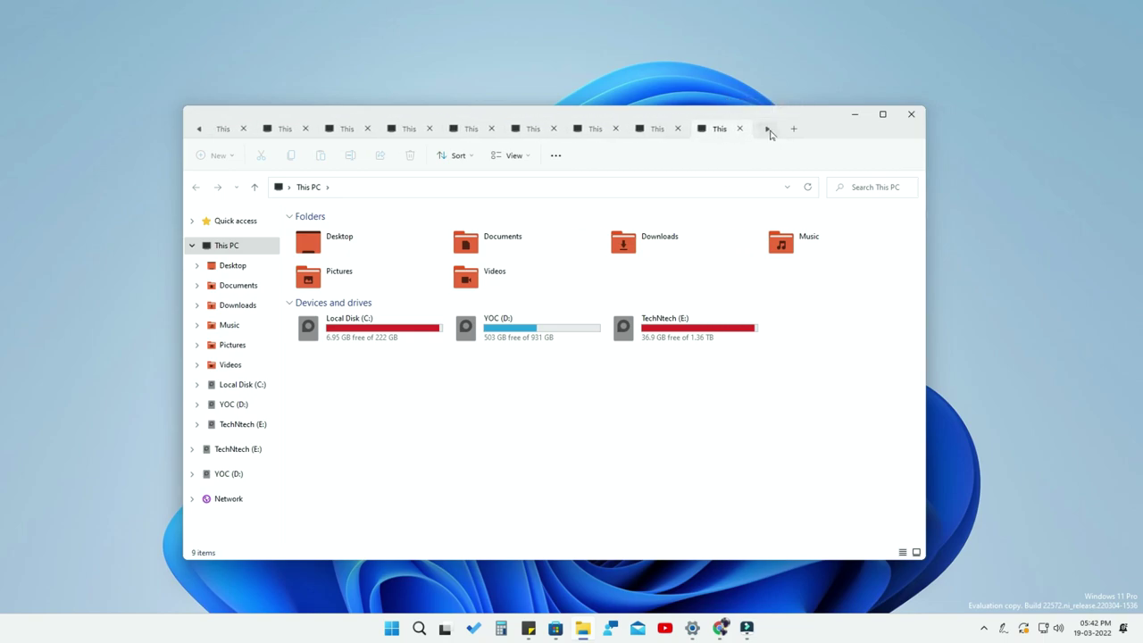
click(200, 131)
click(200, 132)
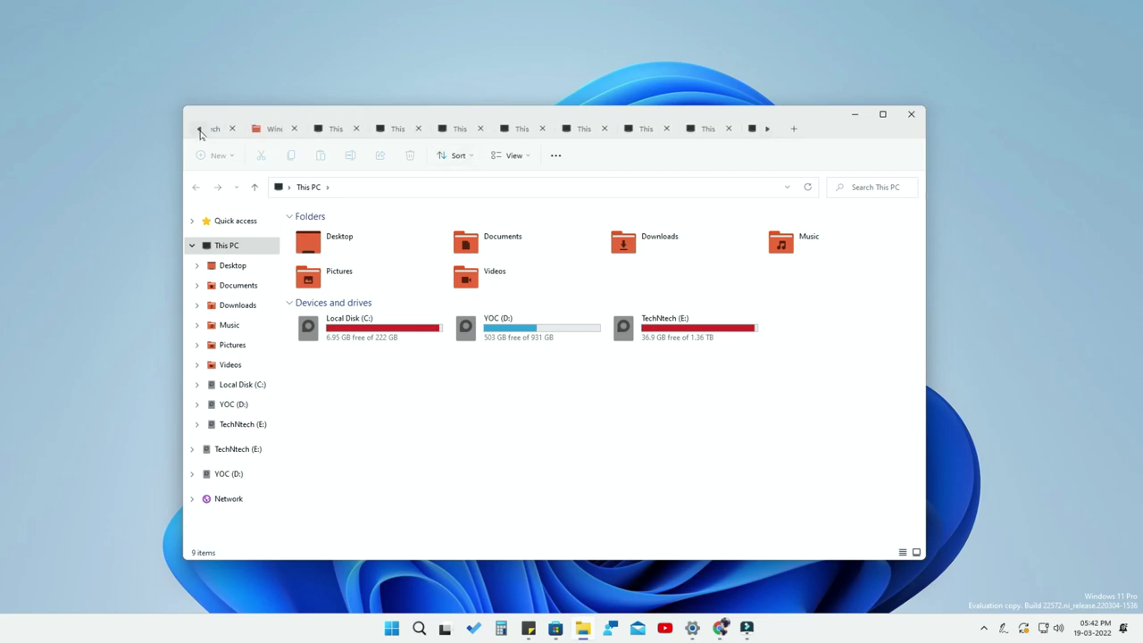
click(200, 132)
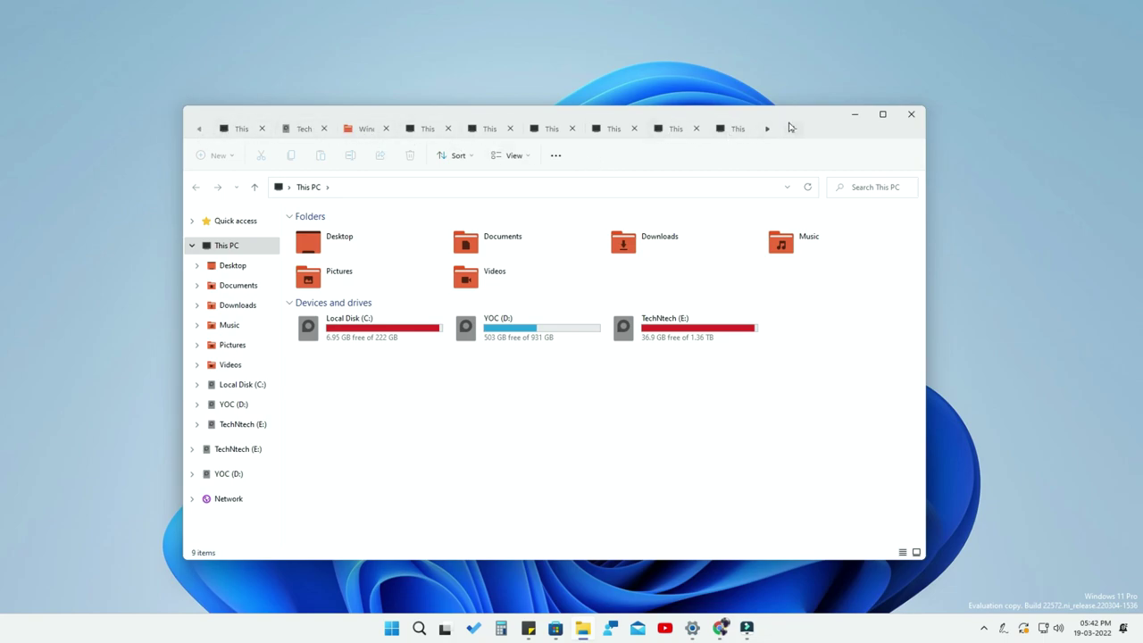
drag(817, 118, 823, 124)
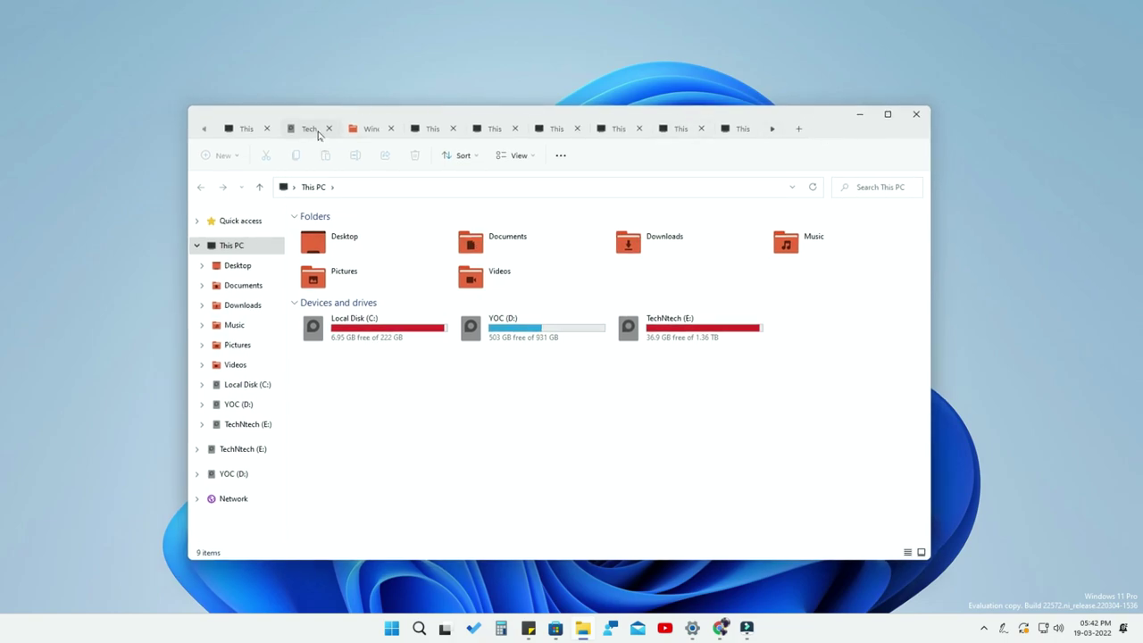
click(318, 134)
click(242, 131)
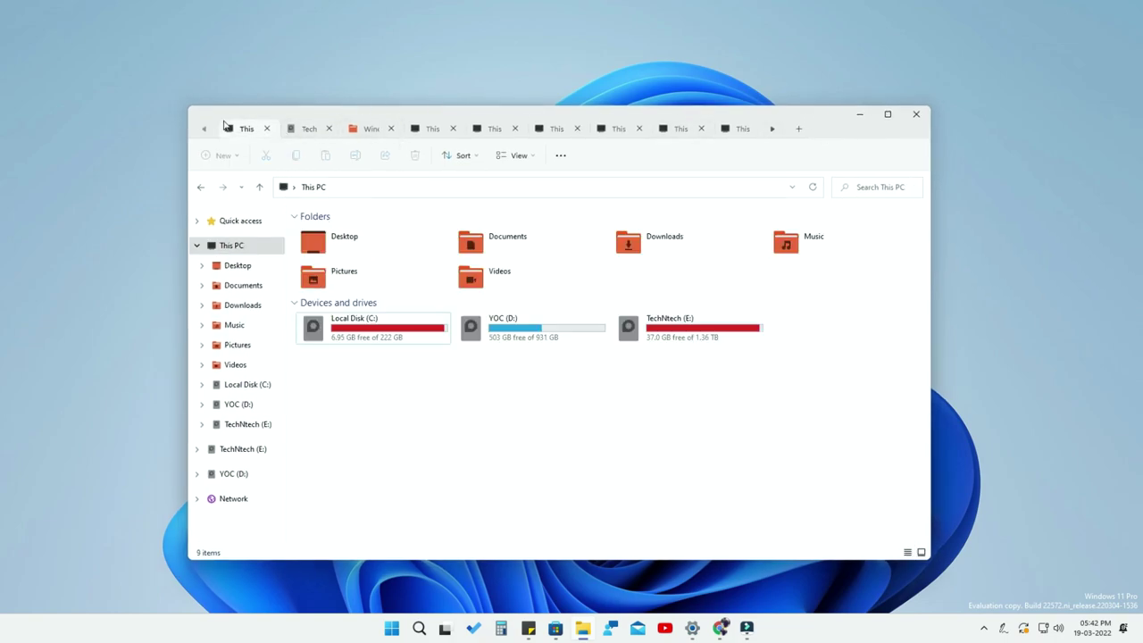
click(389, 129)
click(643, 130)
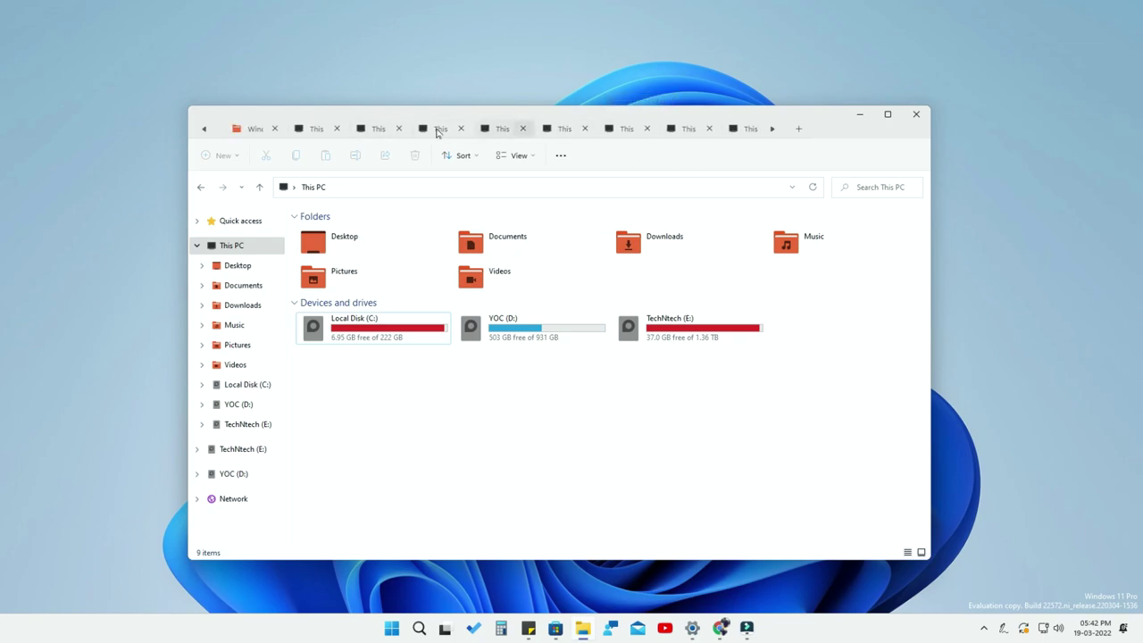
scroll(411, 128, up, 2)
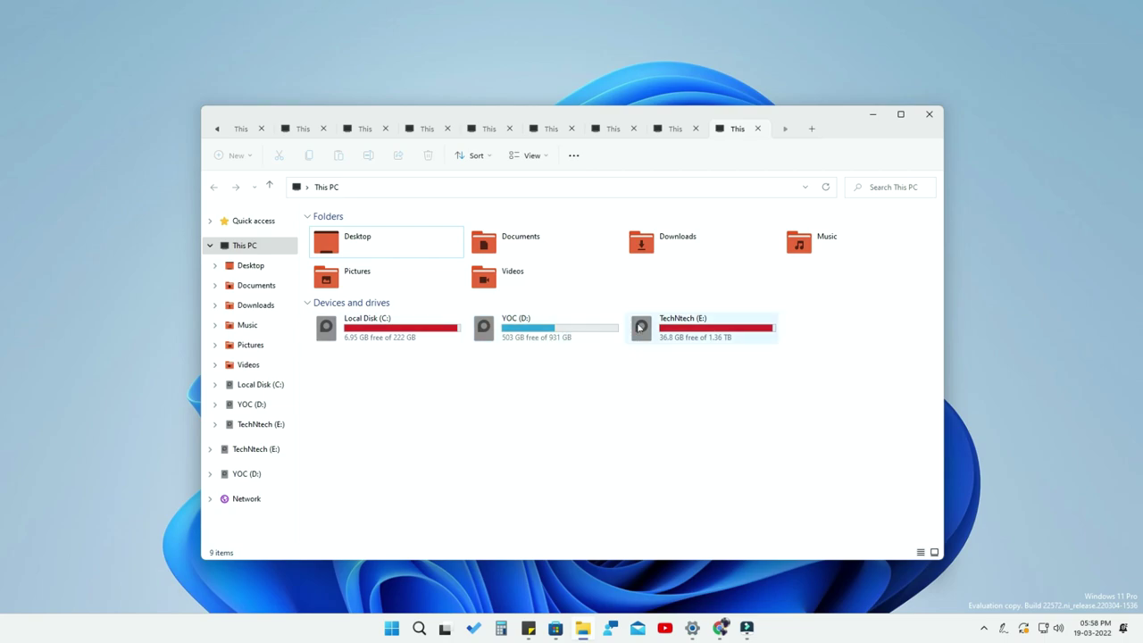
Open TechNtech (E:) in a new tab, then its TechNtech folder in another new tab.
right_click(715, 332)
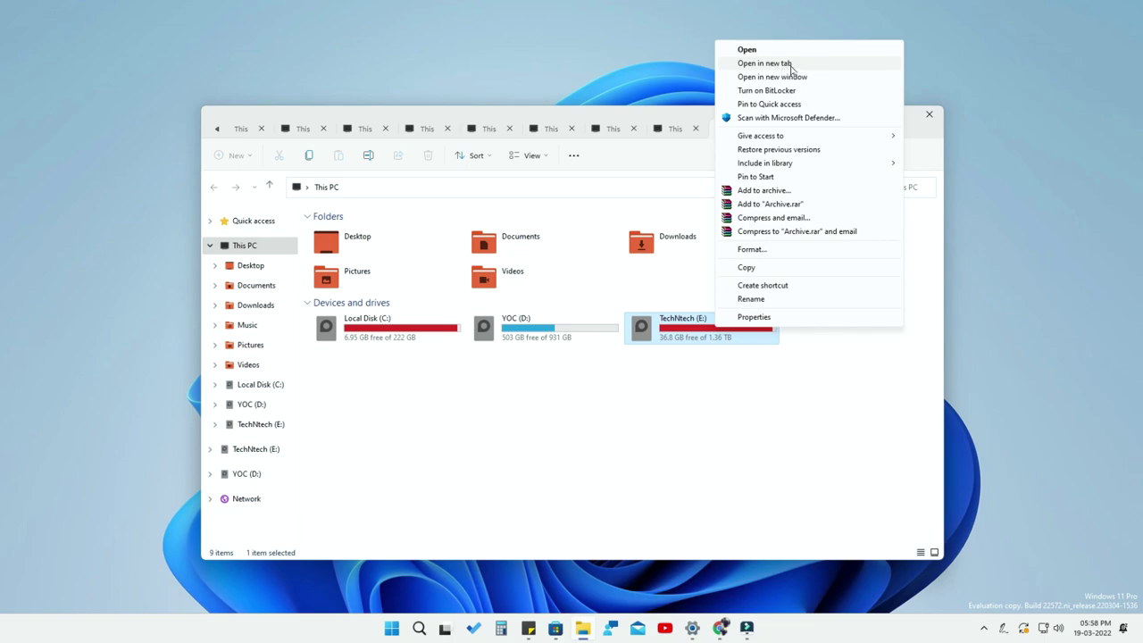
click(790, 64)
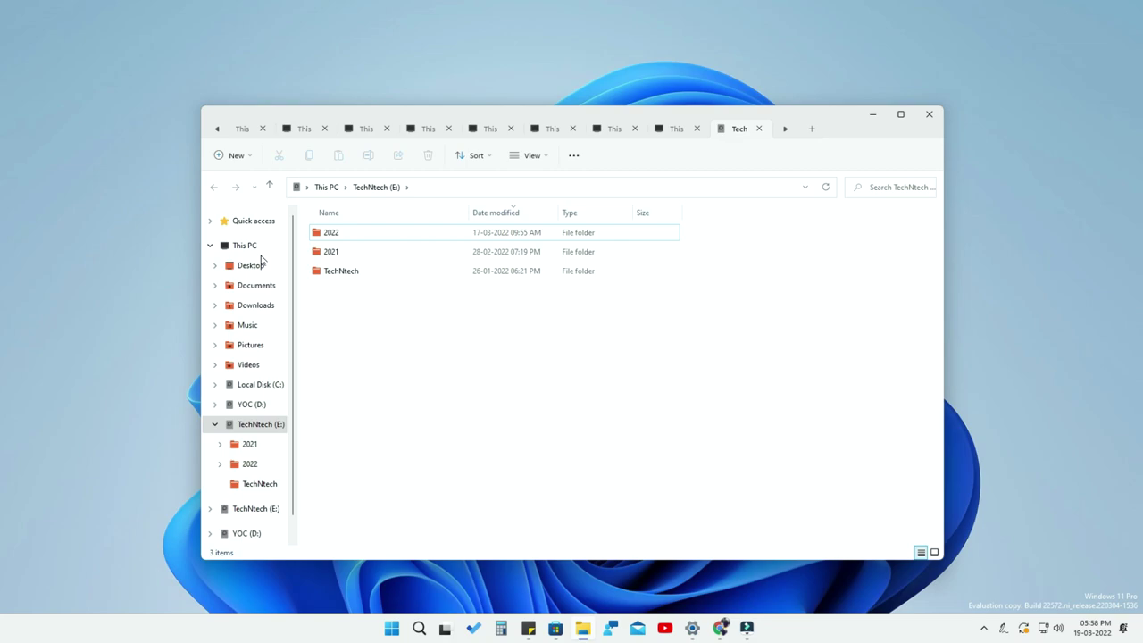
key(Down)
key(Down)
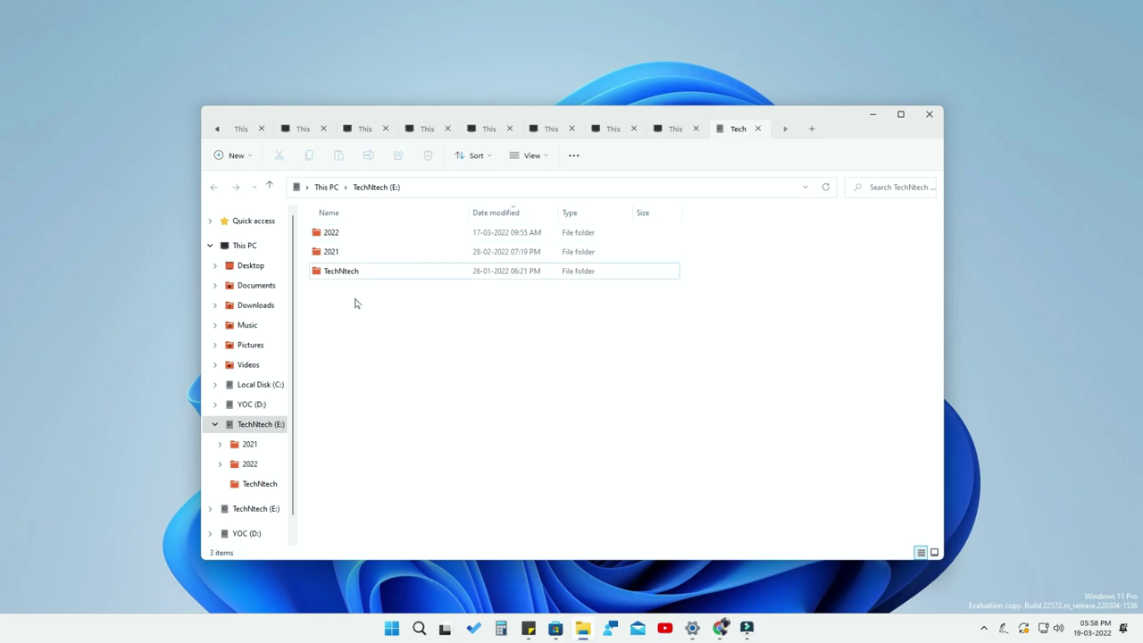
right_click(364, 287)
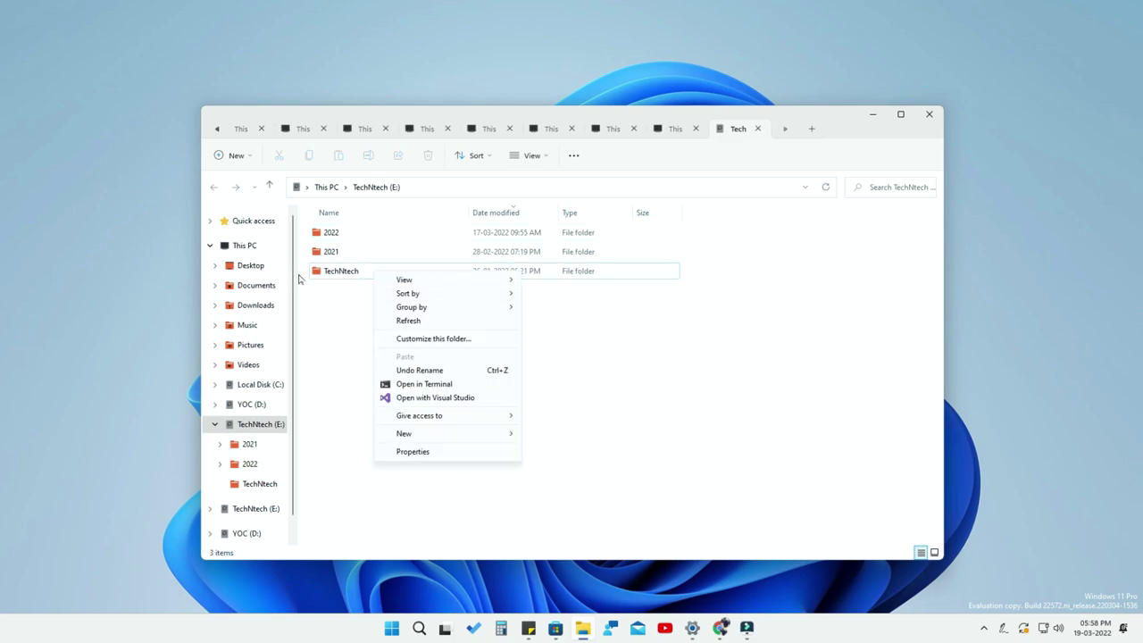
right_click(361, 271)
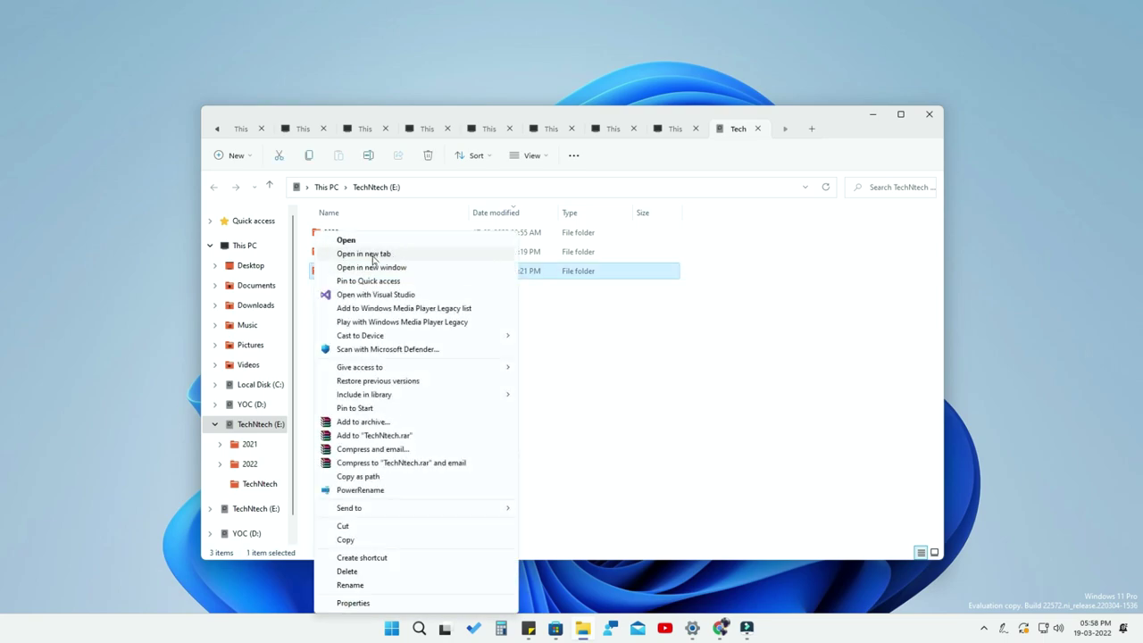
click(384, 255)
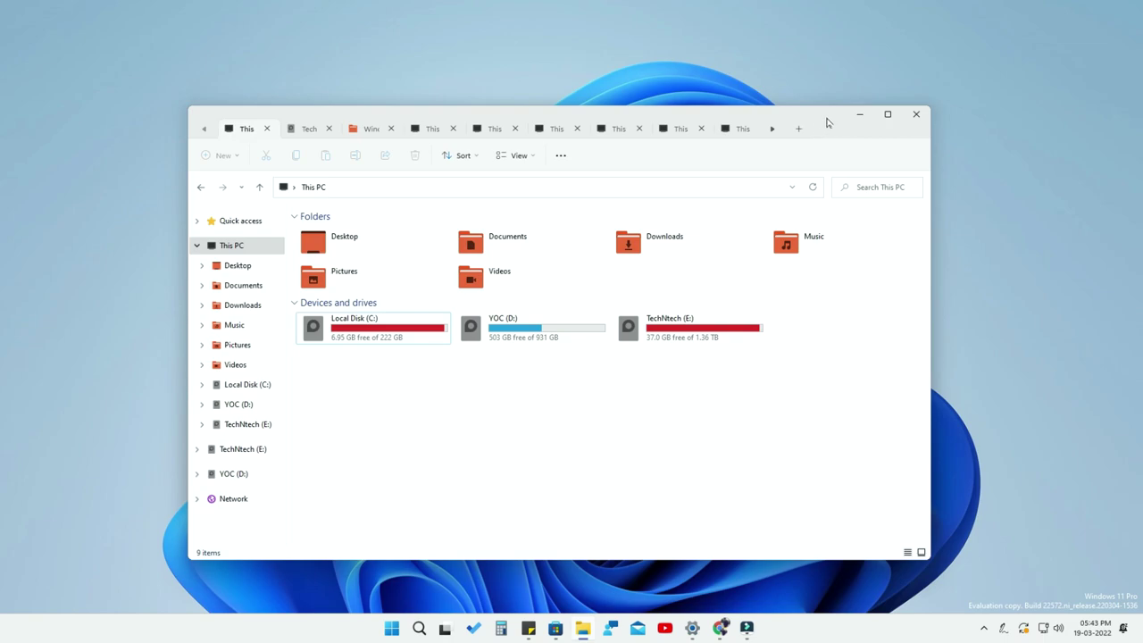
Switch to the third tab, showing the Windows 11 taskbar tabs feature folder with the ViVeTool files.
drag(827, 122, 846, 118)
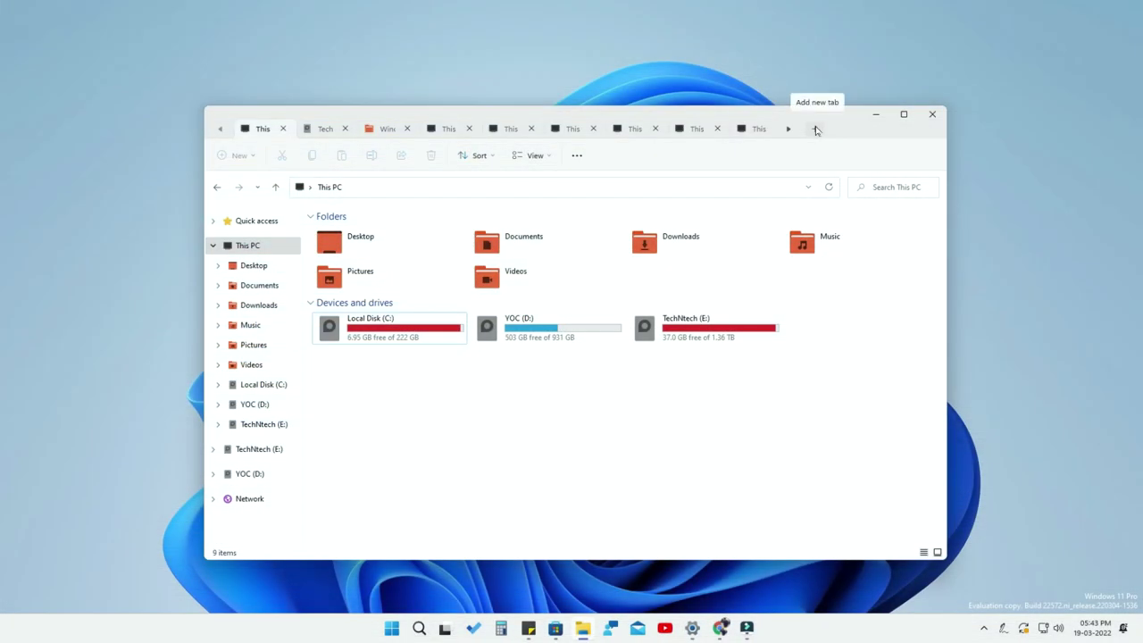
click(383, 129)
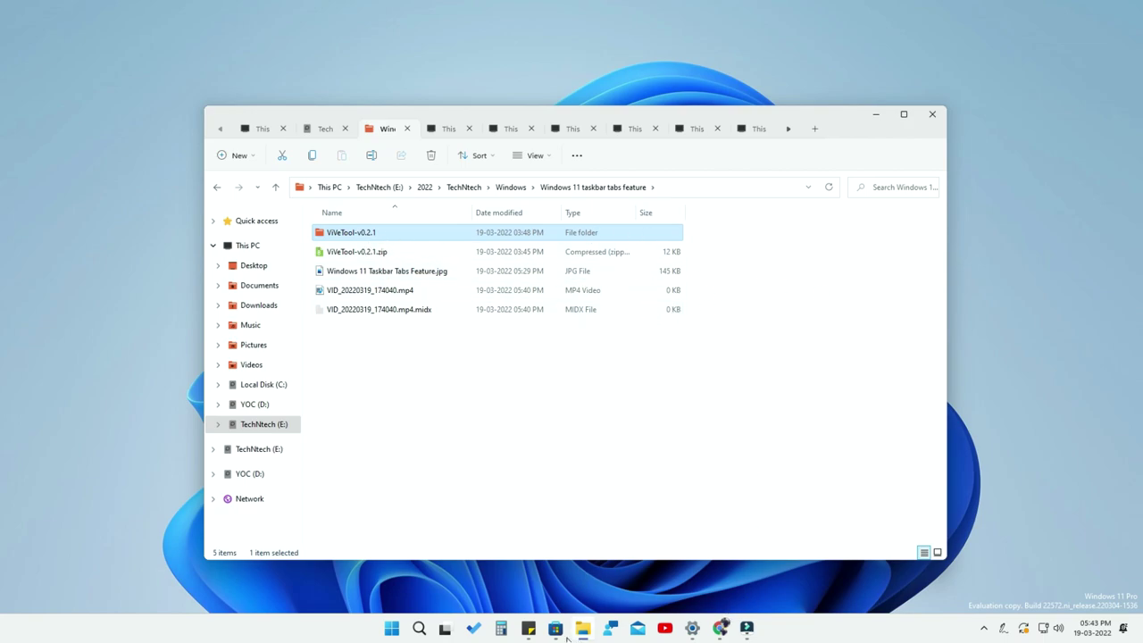
Show the ViVeTool-v0.2.1.zip releases page in Chrome, cancel the download, and return to Explorer.
click(719, 630)
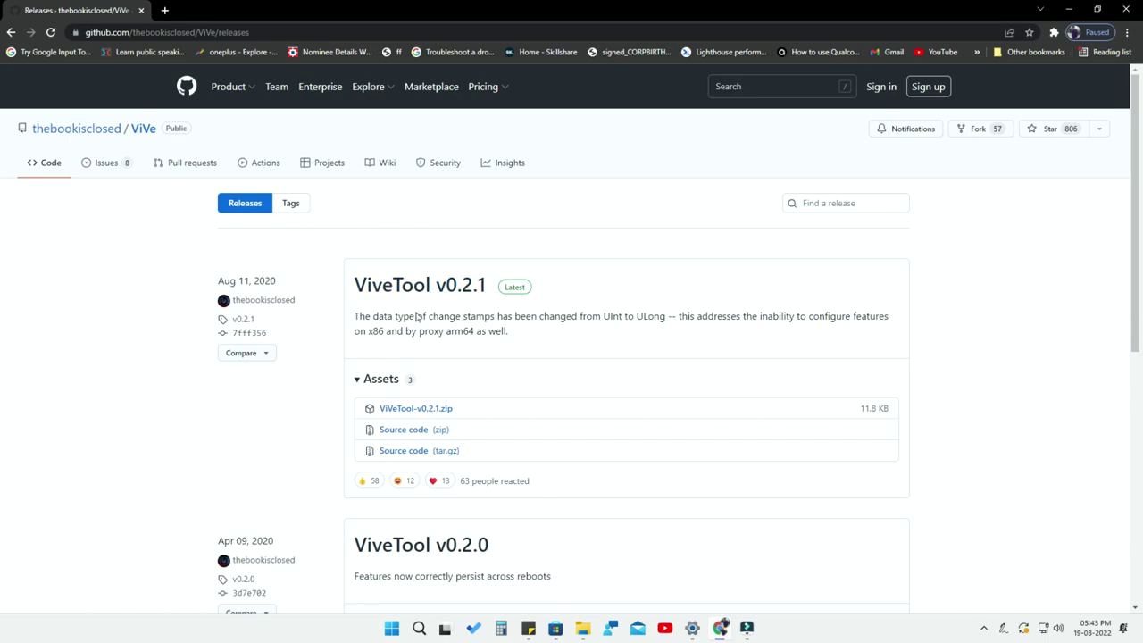
click(431, 414)
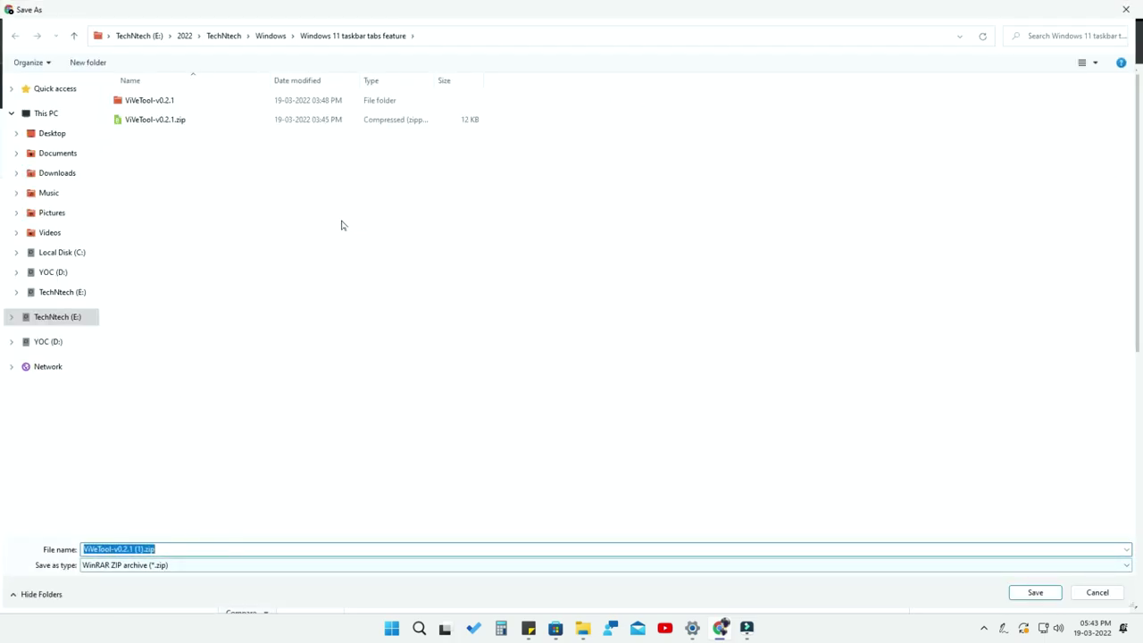
click(1099, 595)
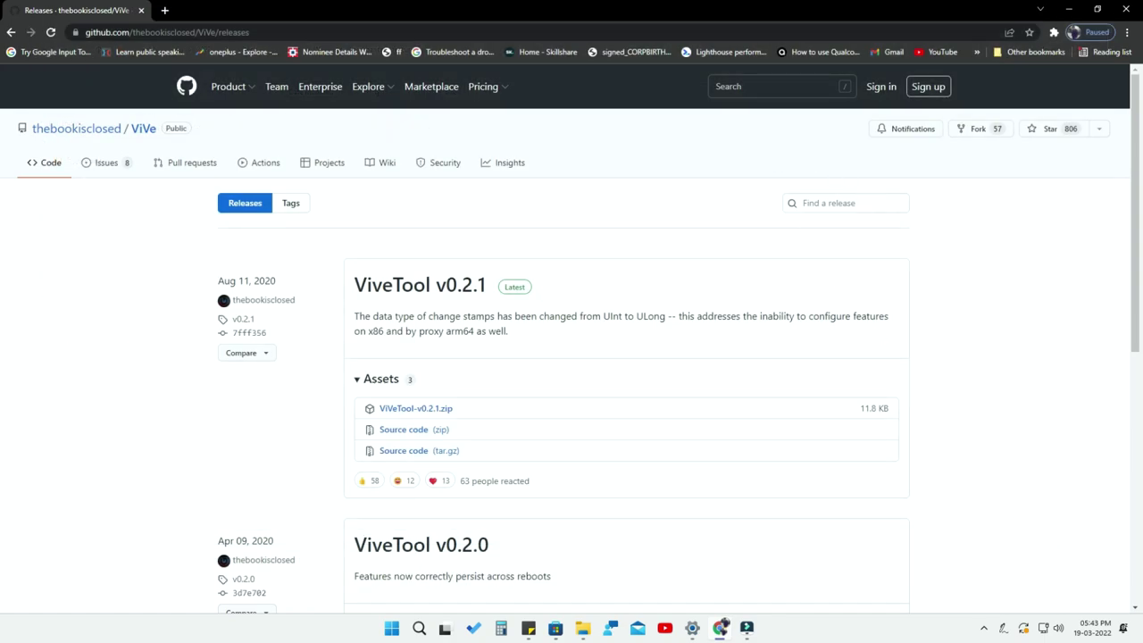
click(583, 628)
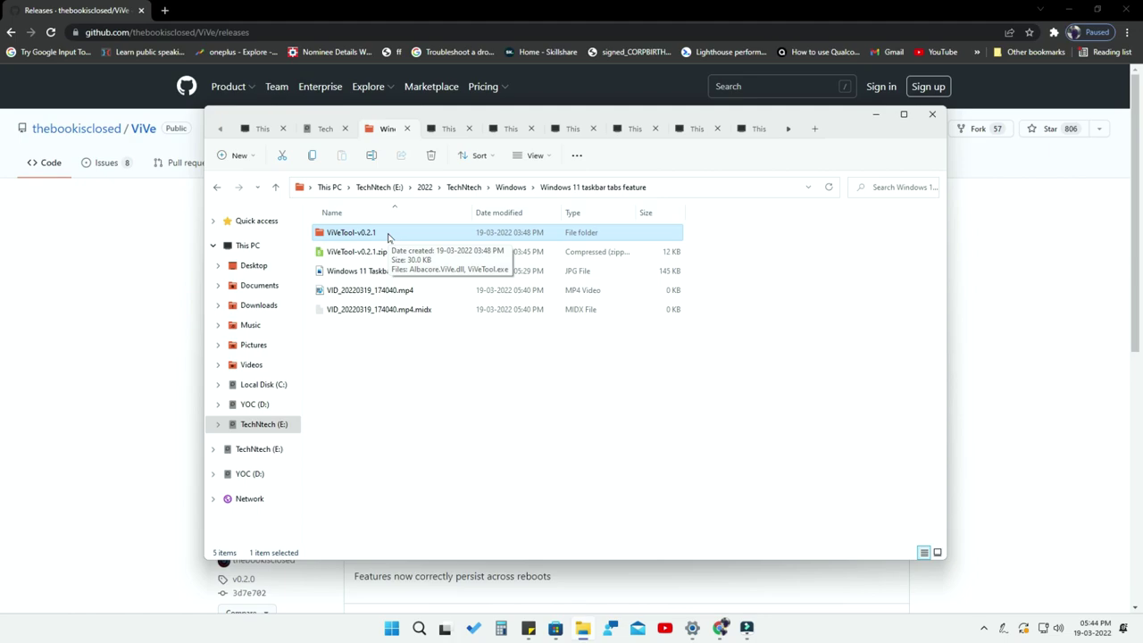
From This PC, open Local Disk (C:) and then the ViVeTool-v0.2.1 folder.
click(263, 129)
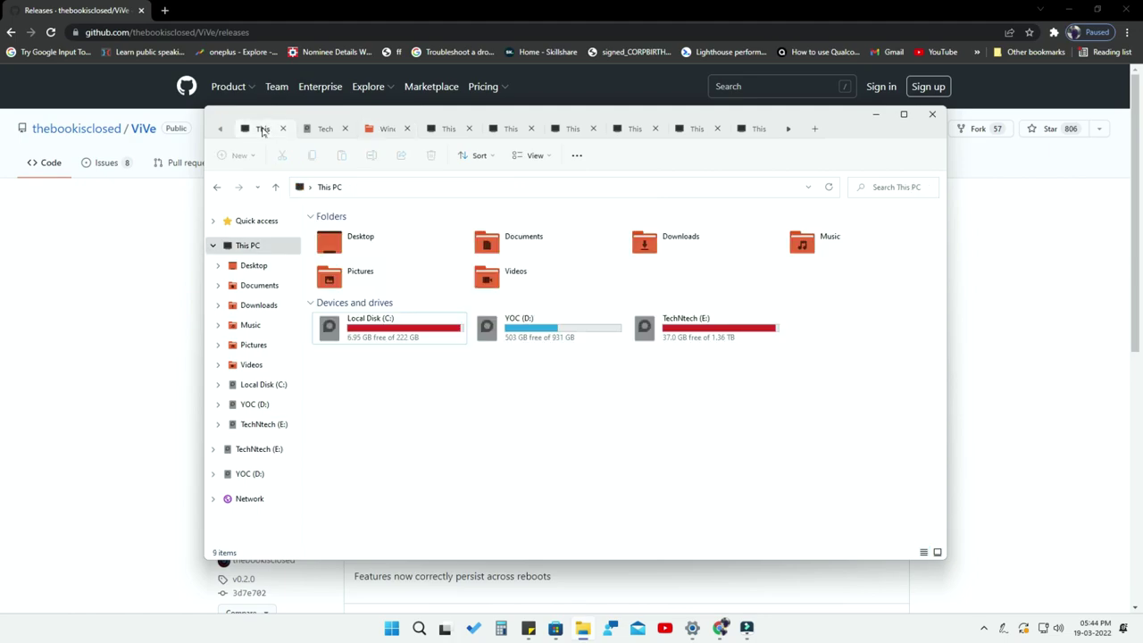
click(418, 324)
double_click(418, 323)
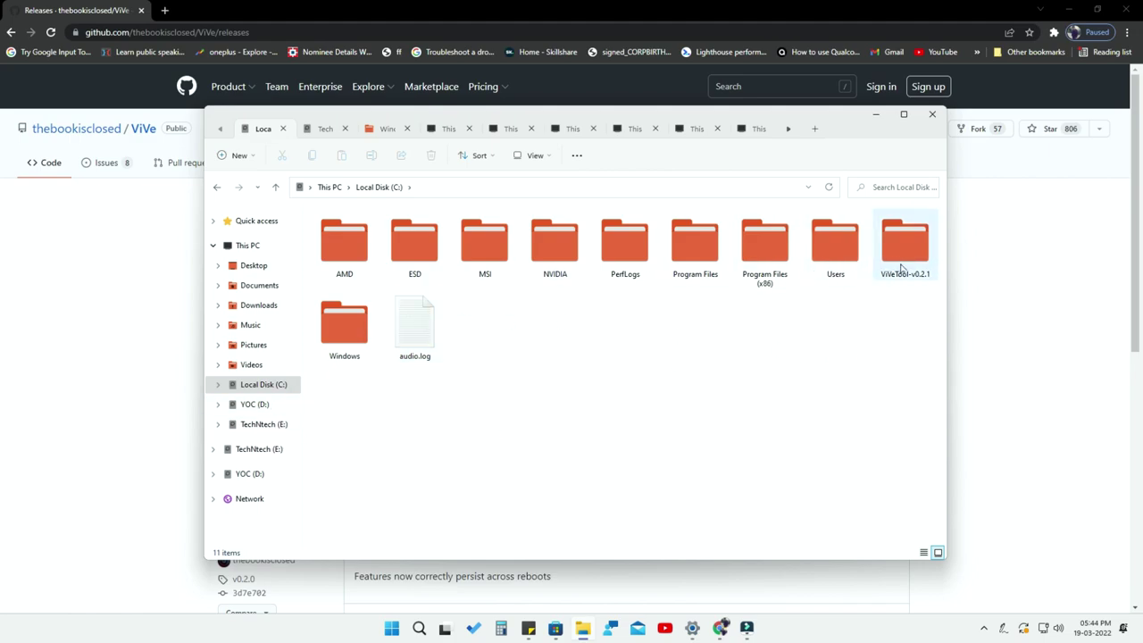
drag(905, 241, 662, 370)
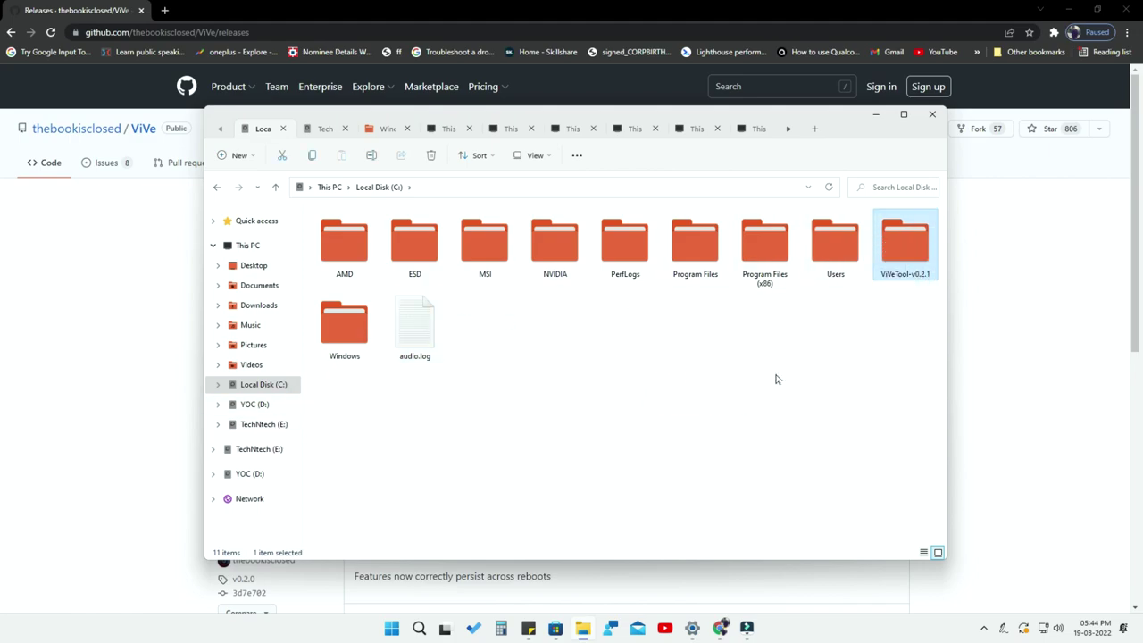
double_click(921, 274)
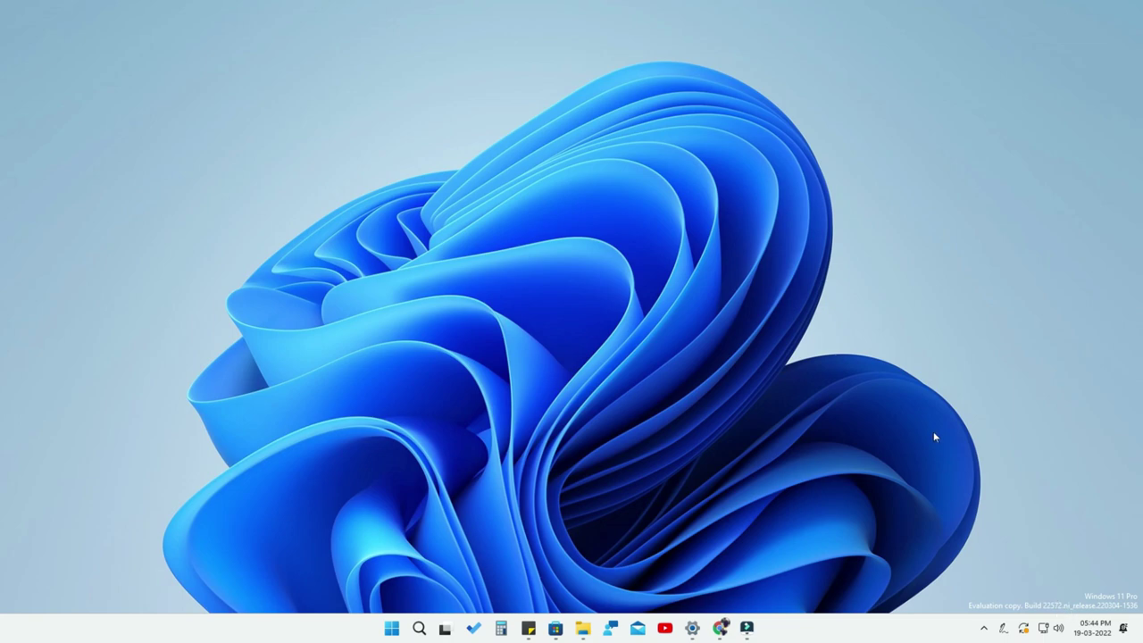
Toggle the desktop view and move the Explorer window fully on screen.
key(super+d)
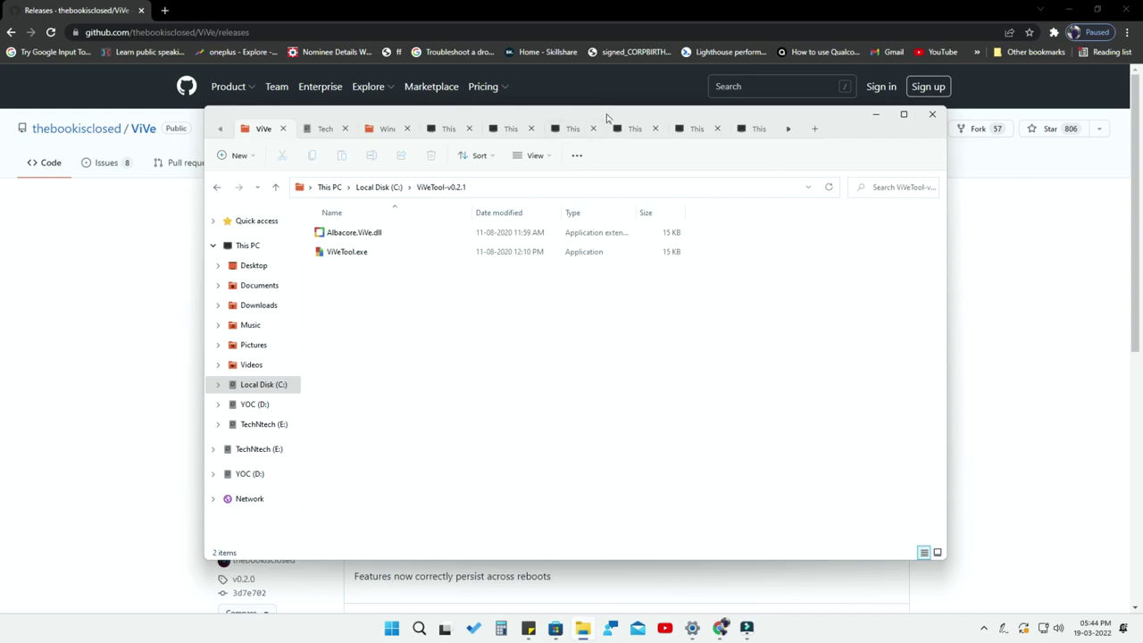
drag(836, 124, 839, 125)
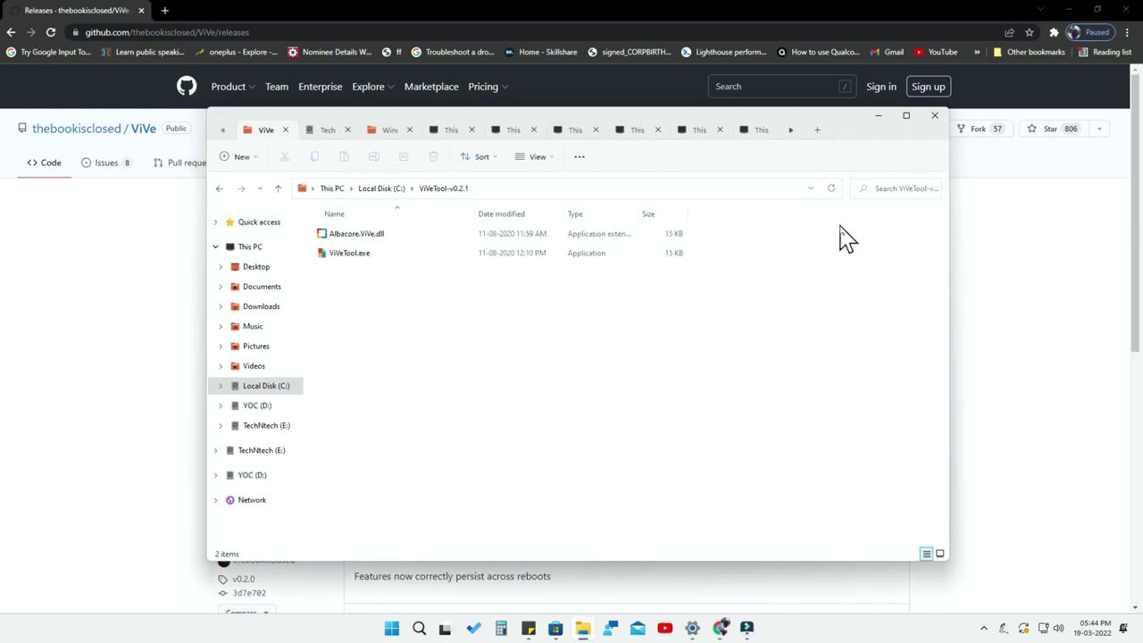
drag(839, 231, 841, 231)
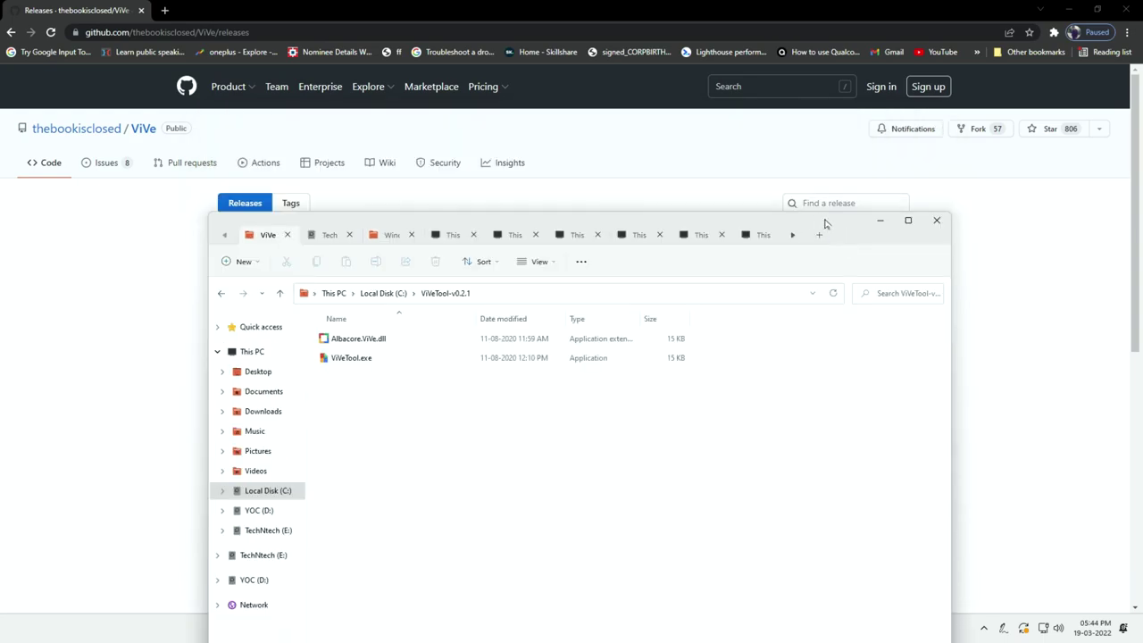
key(super)
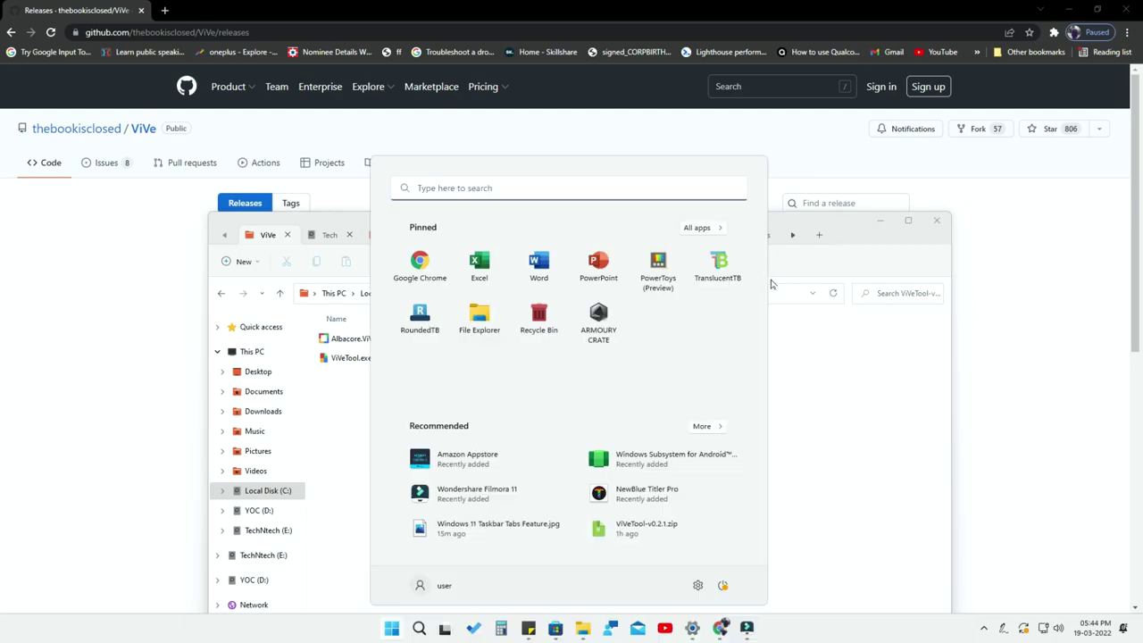
key(super)
key(super+d)
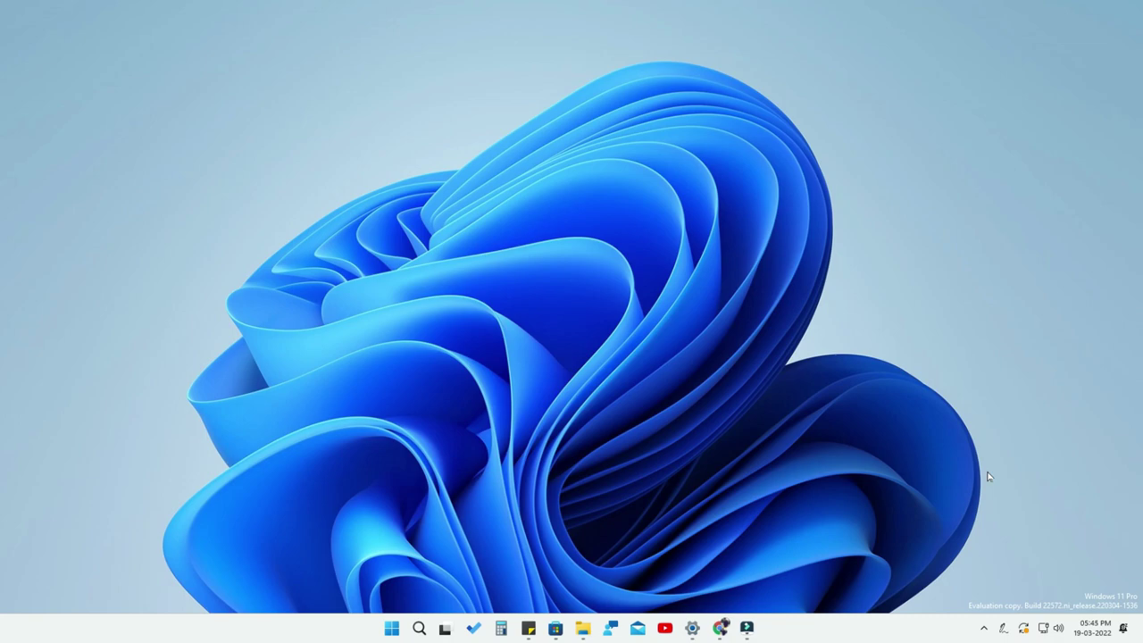
key(super+d)
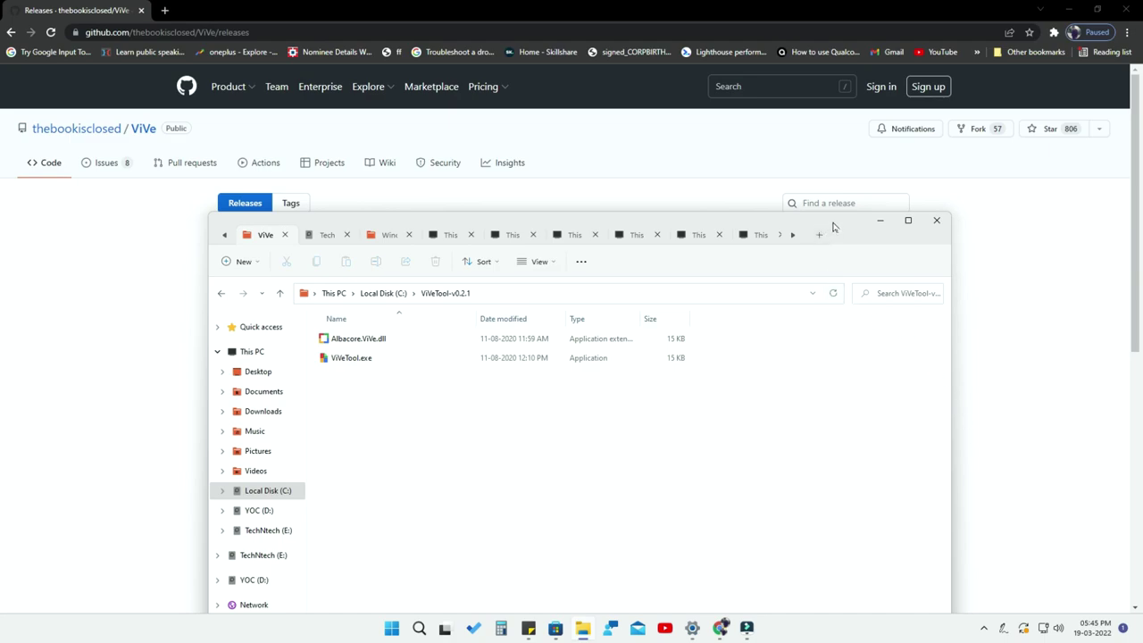
drag(834, 223, 825, 144)
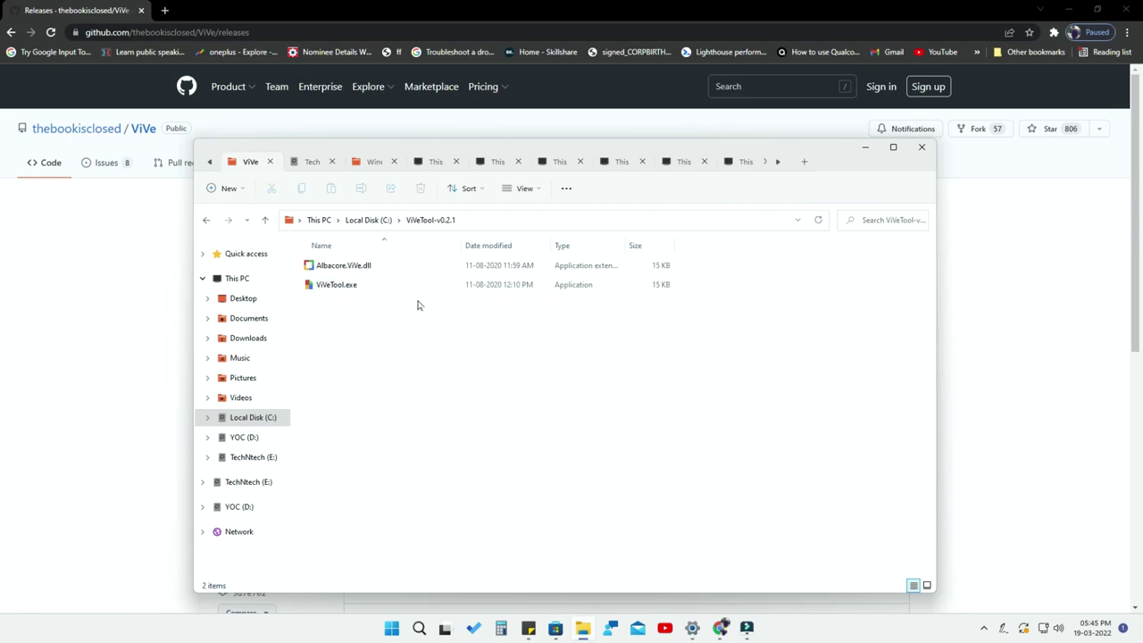
Launch Command Prompt as administrator from a cmd search and move it down-right.
click(392, 628)
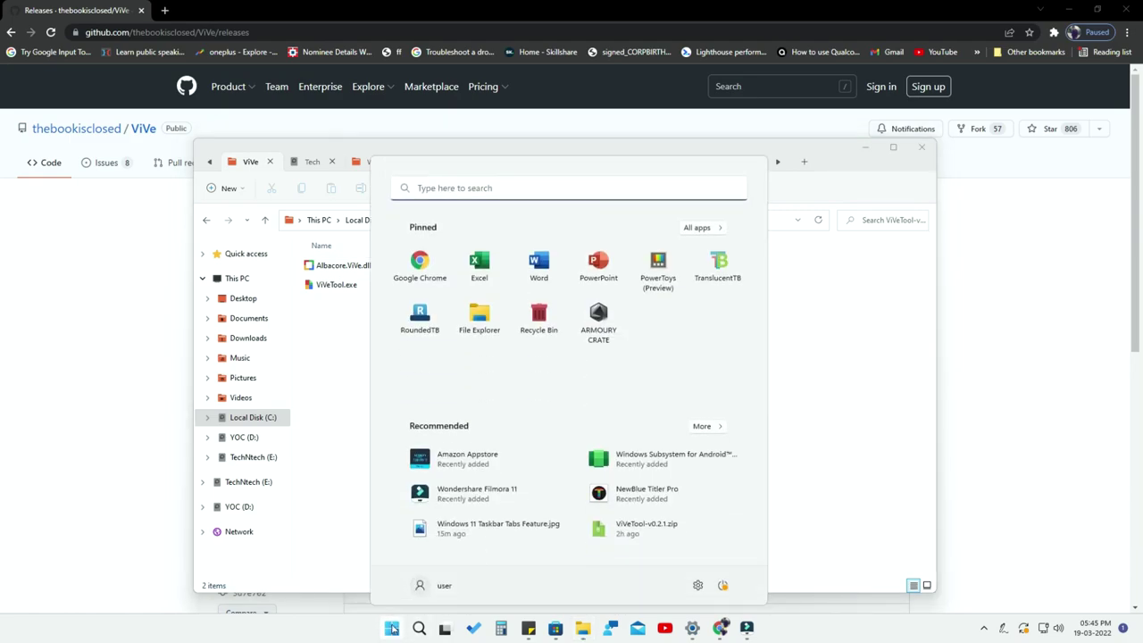
text(cmd)
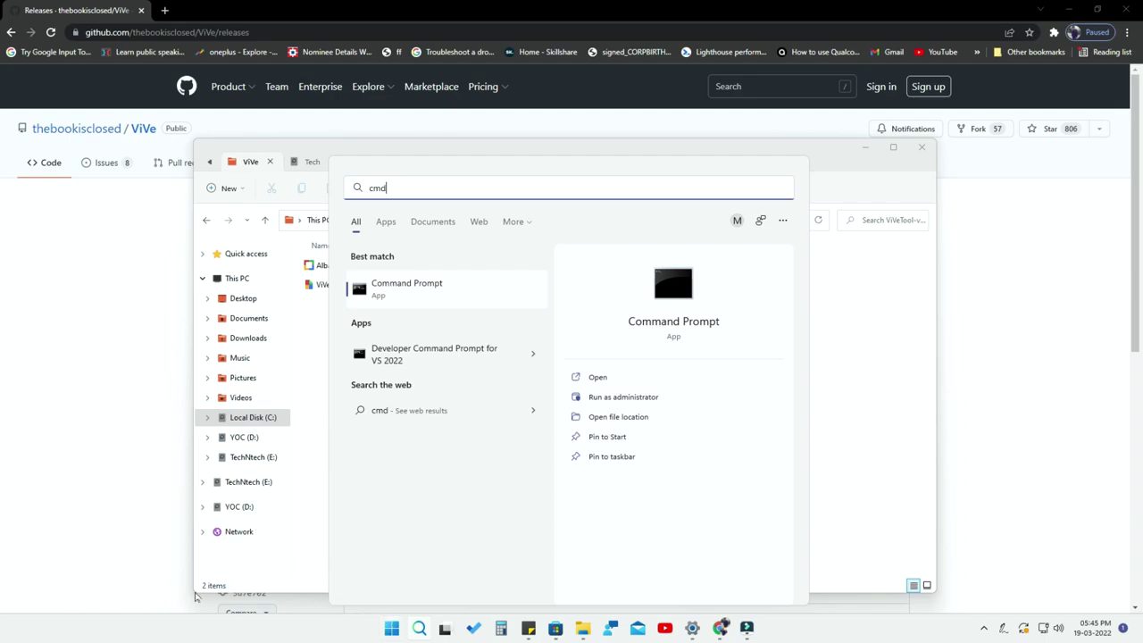
right_click(428, 295)
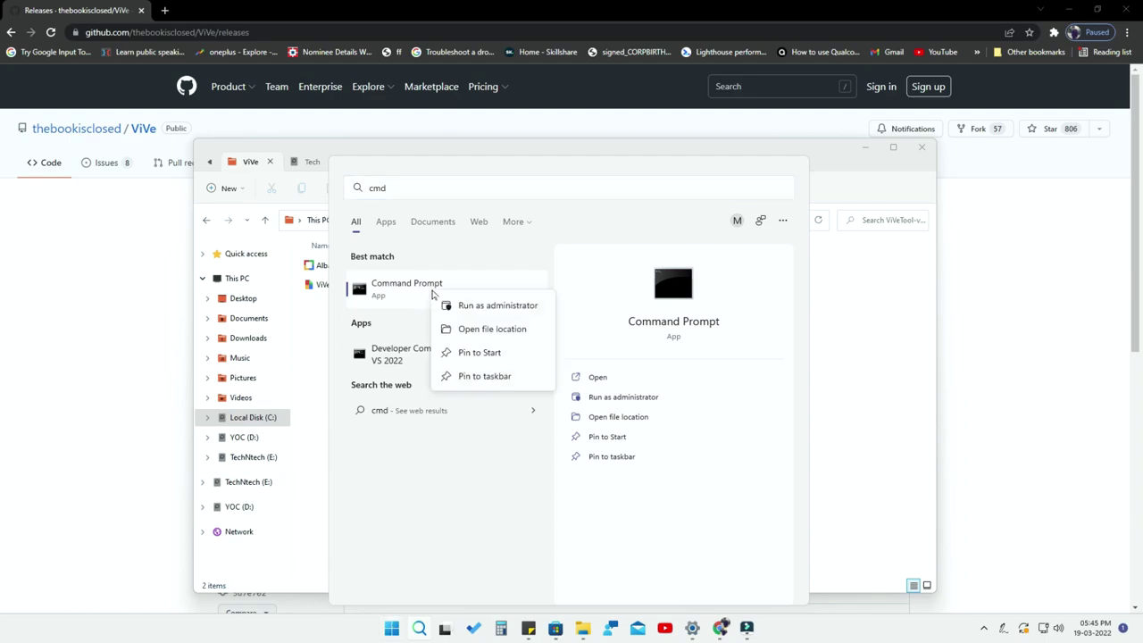
click(480, 307)
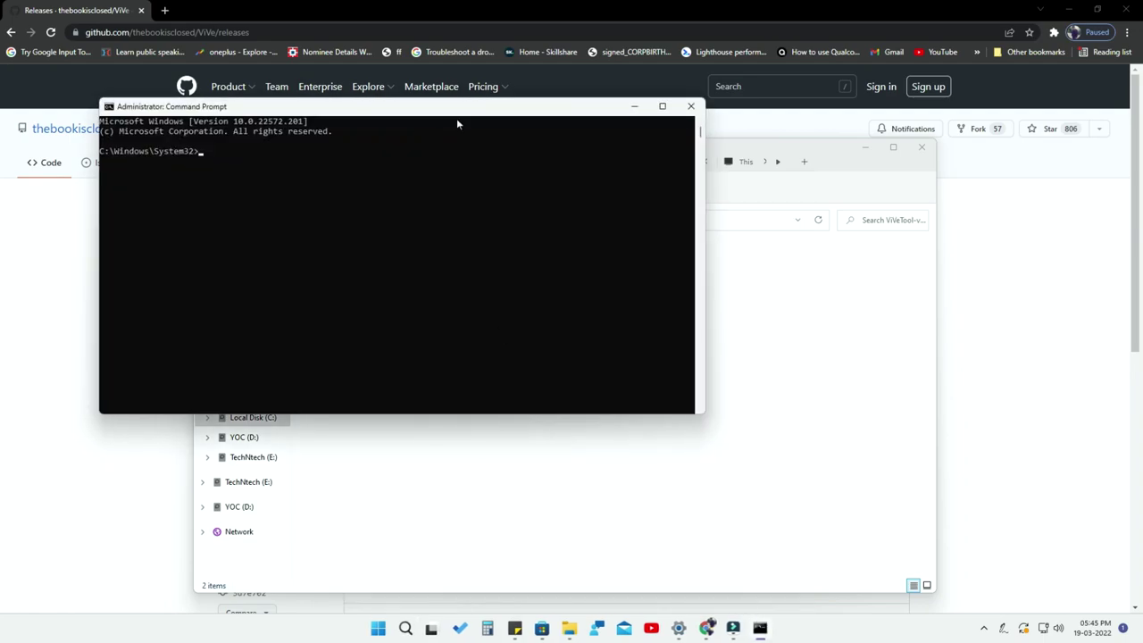
drag(456, 120, 686, 329)
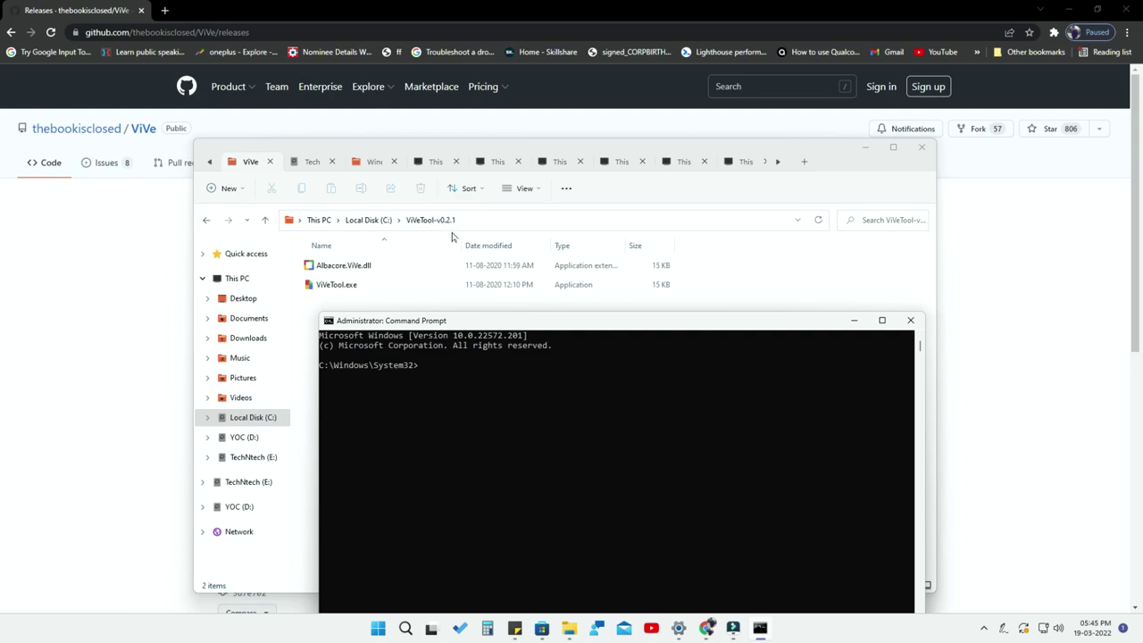
Copy the folder path and run cd C:\ViVeTool-v0.2.1 in Command Prompt.
click(490, 223)
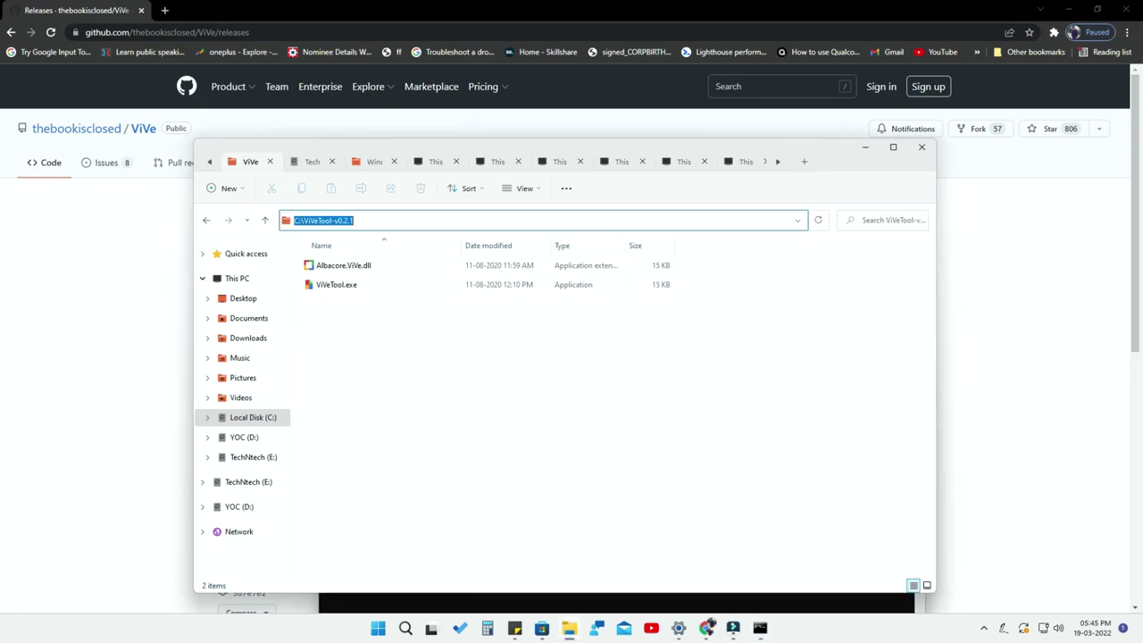
click(759, 618)
drag(627, 326, 630, 313)
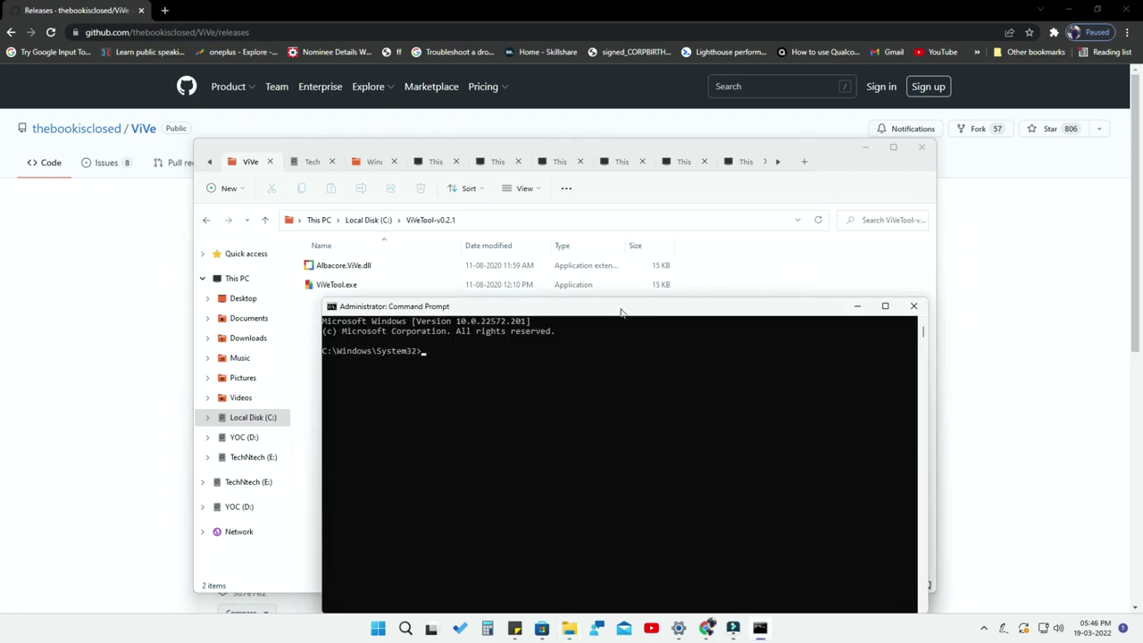
text(cd)
text(C:\ViVeTool-v0.2.1)
key(Return)
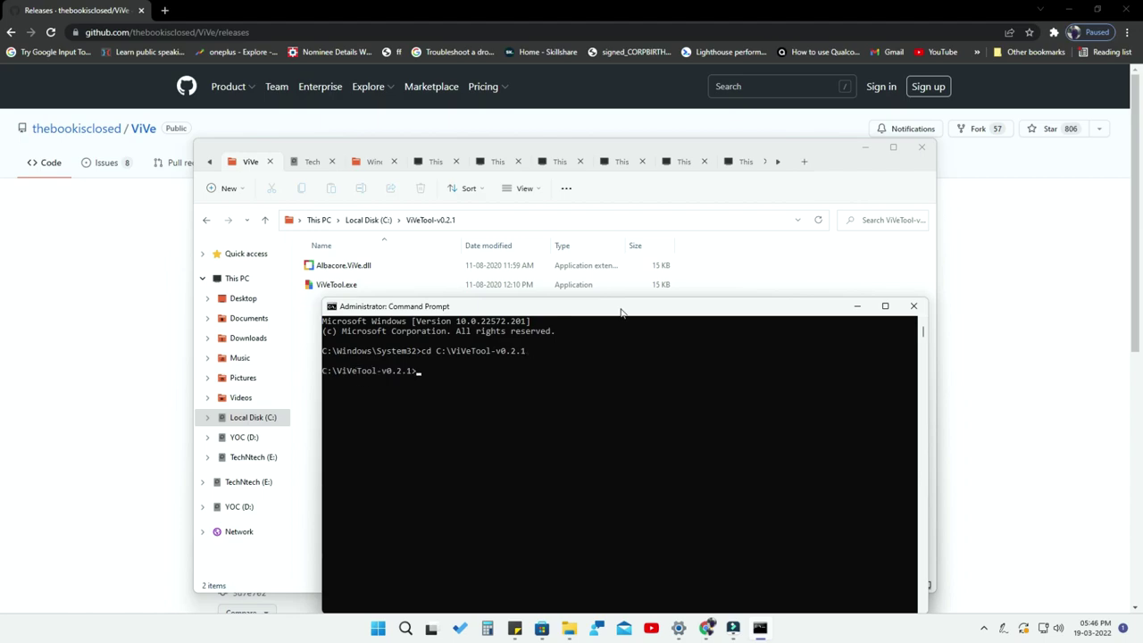
drag(622, 312, 622, 268)
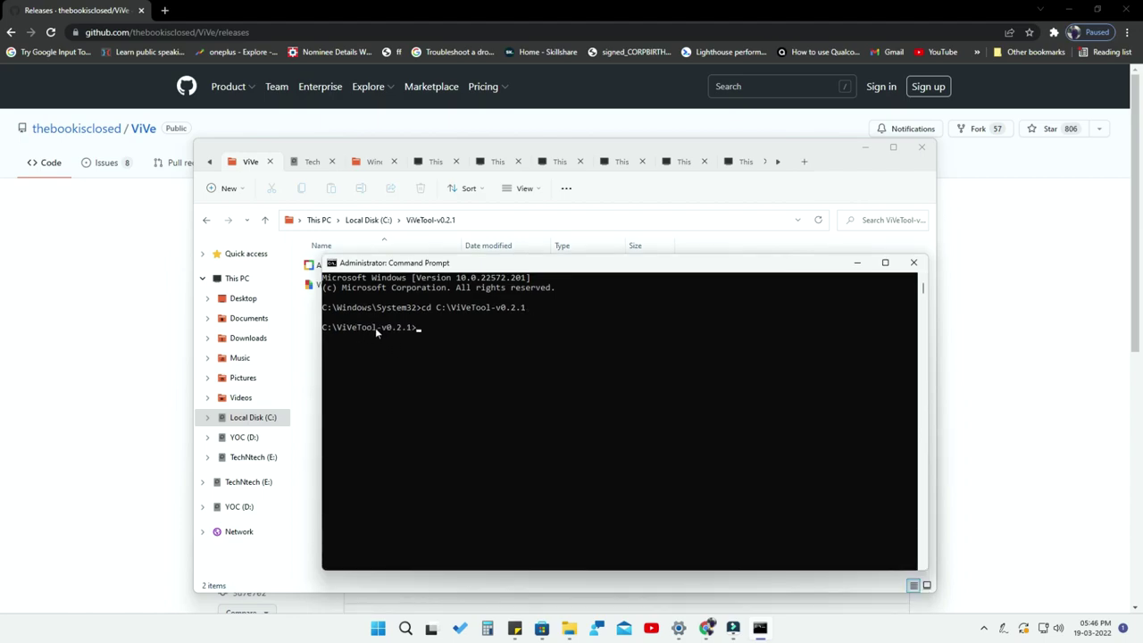
drag(583, 268, 594, 283)
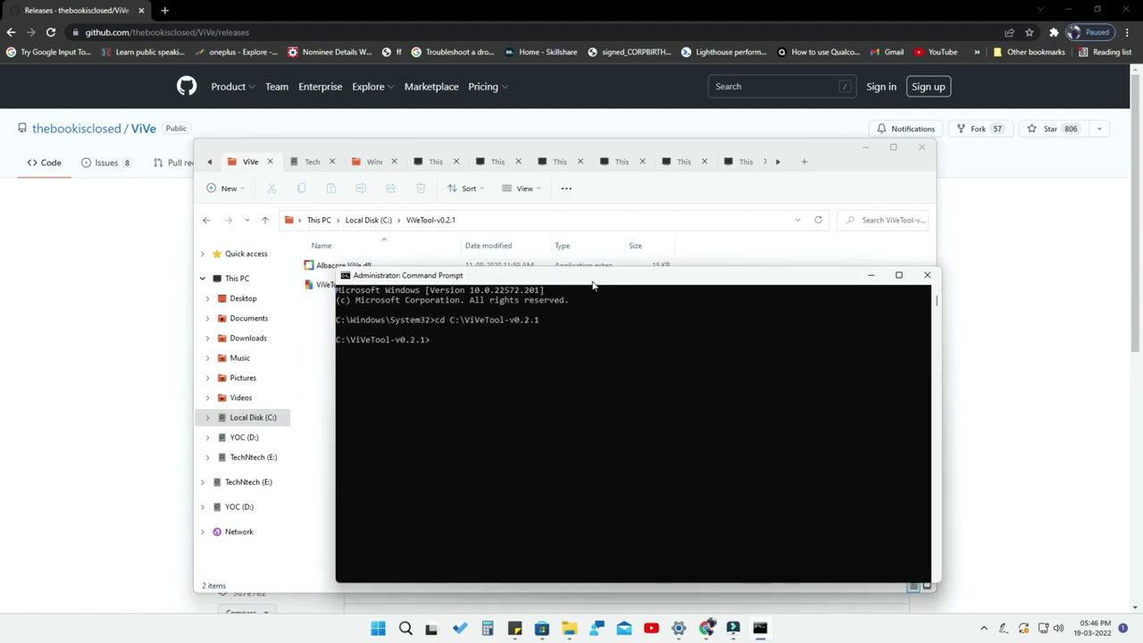
drag(593, 284, 547, 270)
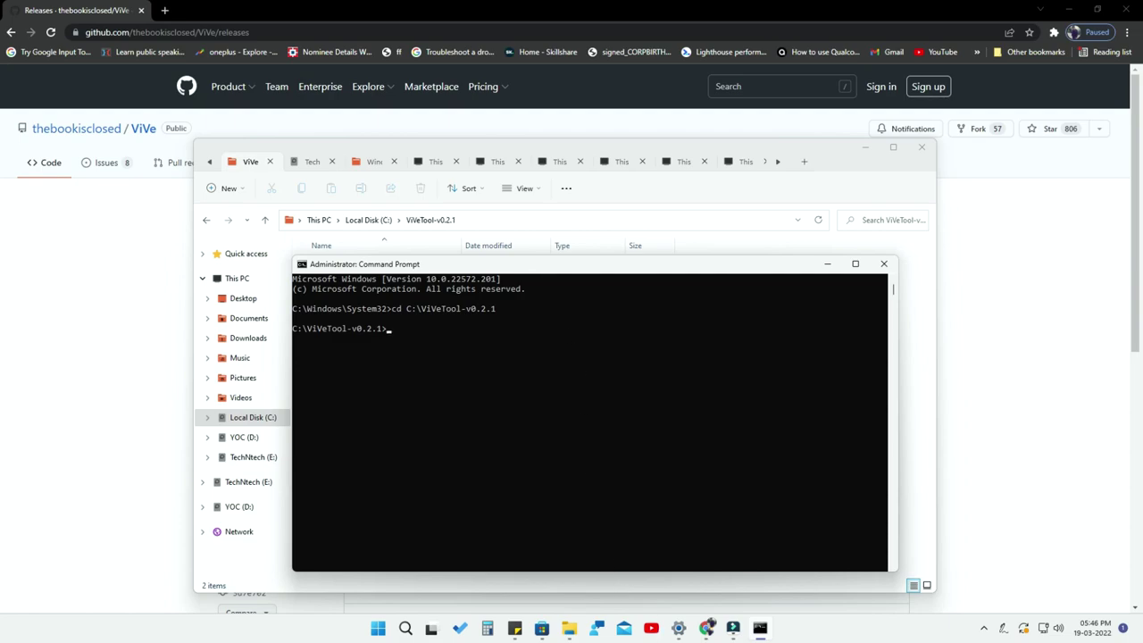
mouse_move(576, 635)
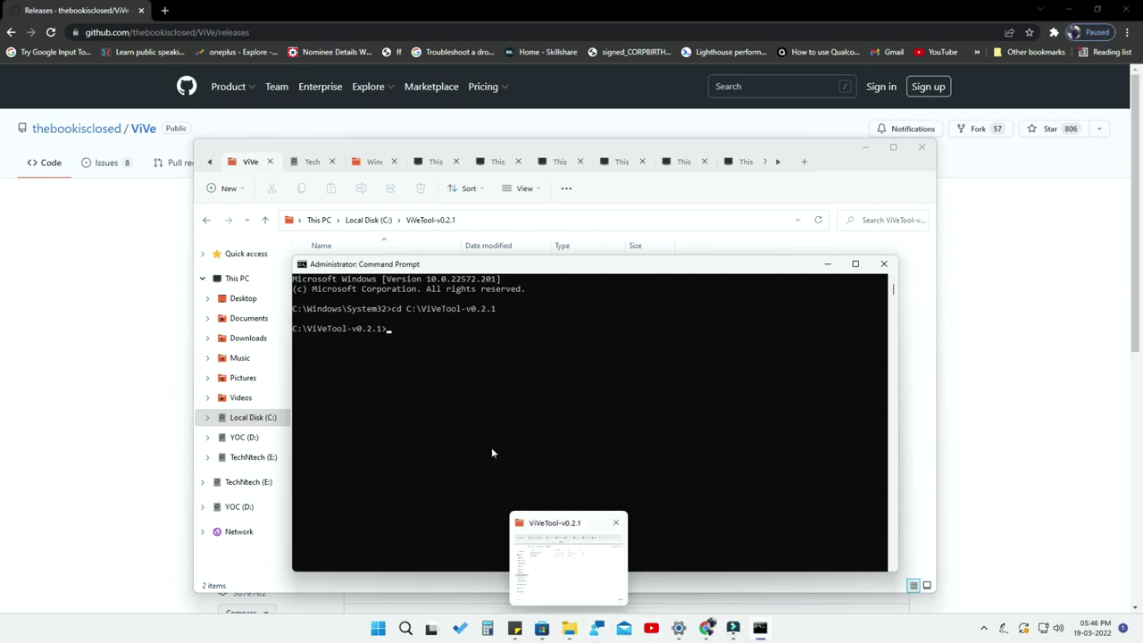
Run vivetool.exe addconfig 34370472 2 using the command from the sticky note, then close the console.
click(515, 628)
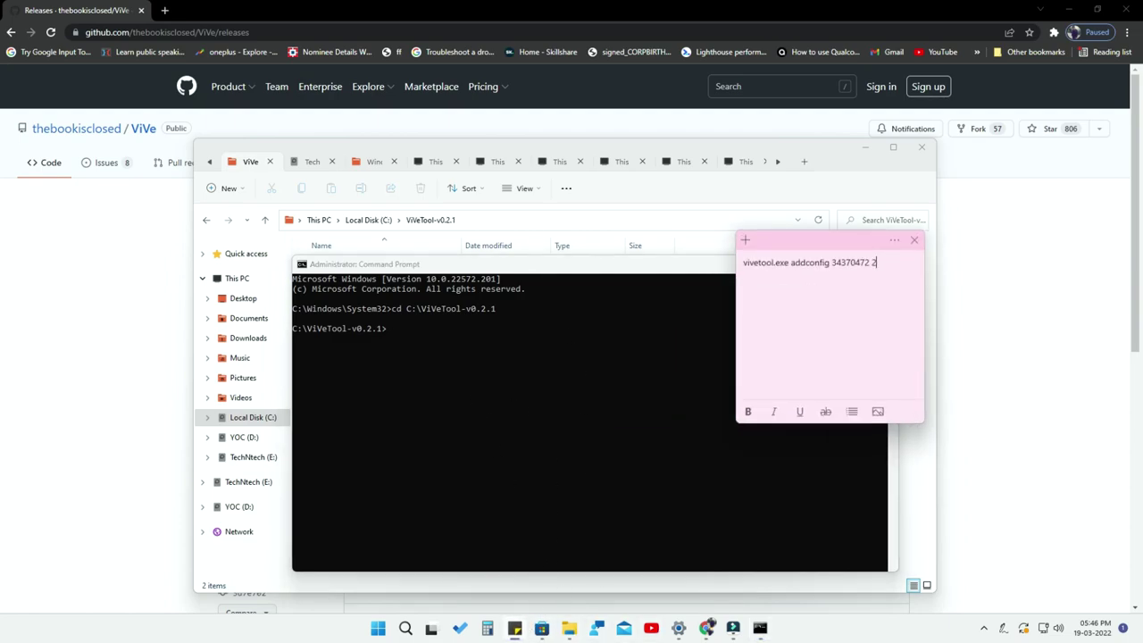
drag(877, 263, 744, 263)
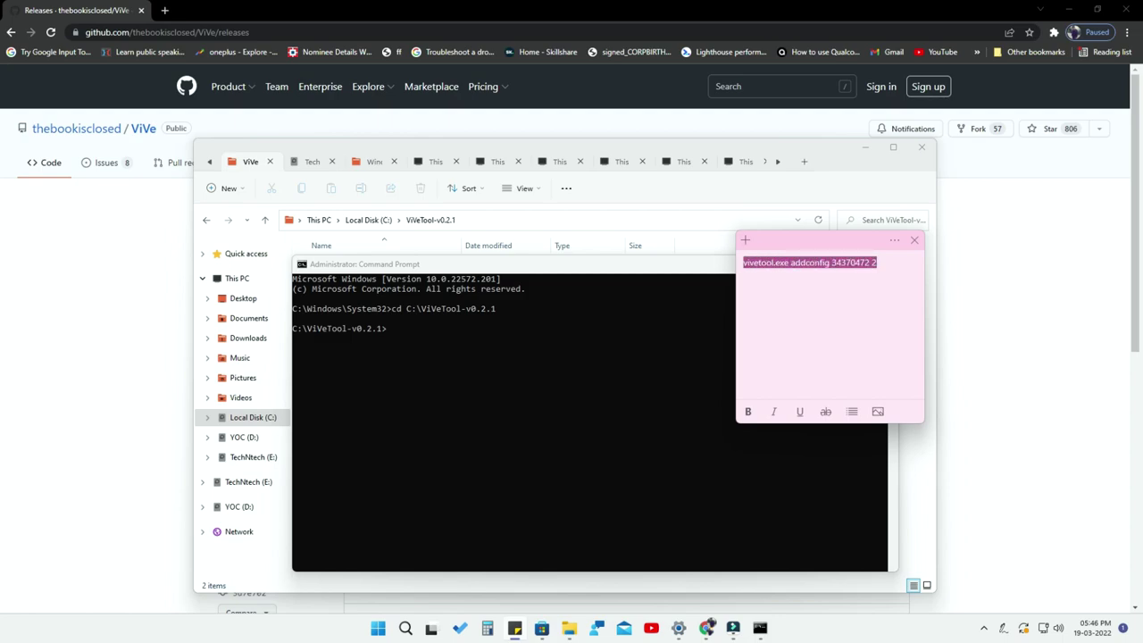
click(496, 350)
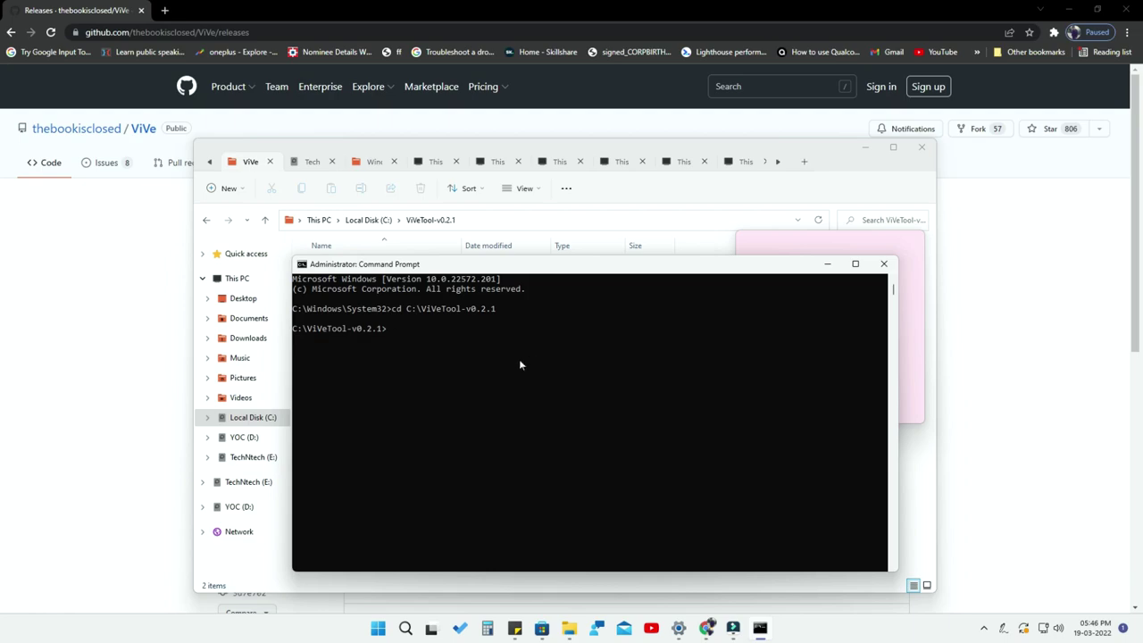
text(vivetool.exe addconfig 34370472 2)
click(689, 361)
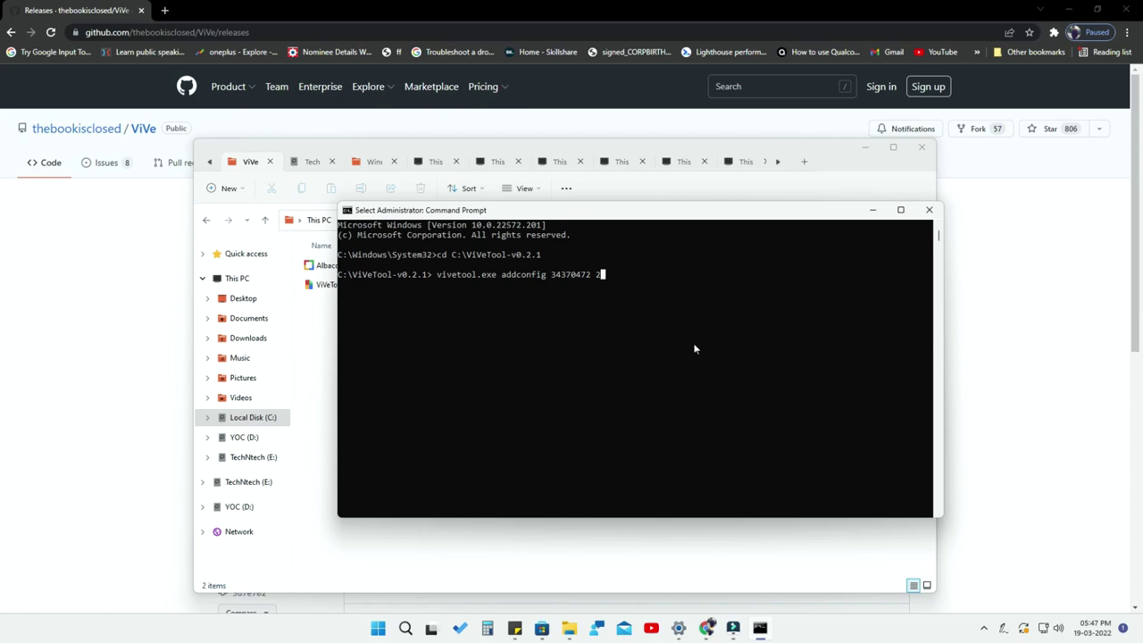
key(Escape)
key(Return)
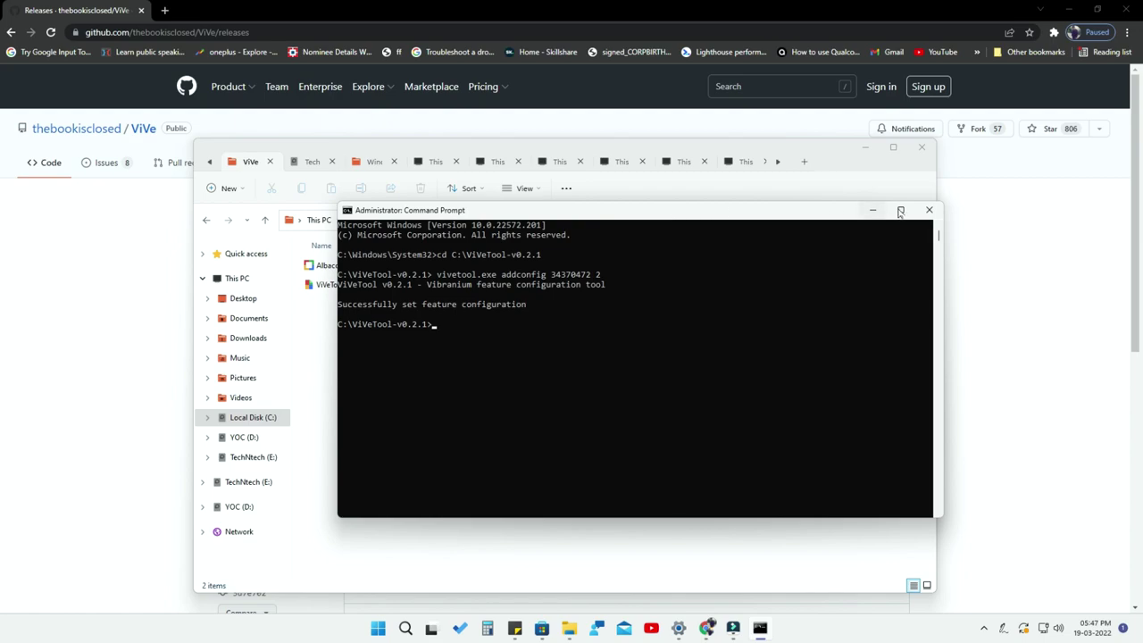
click(927, 212)
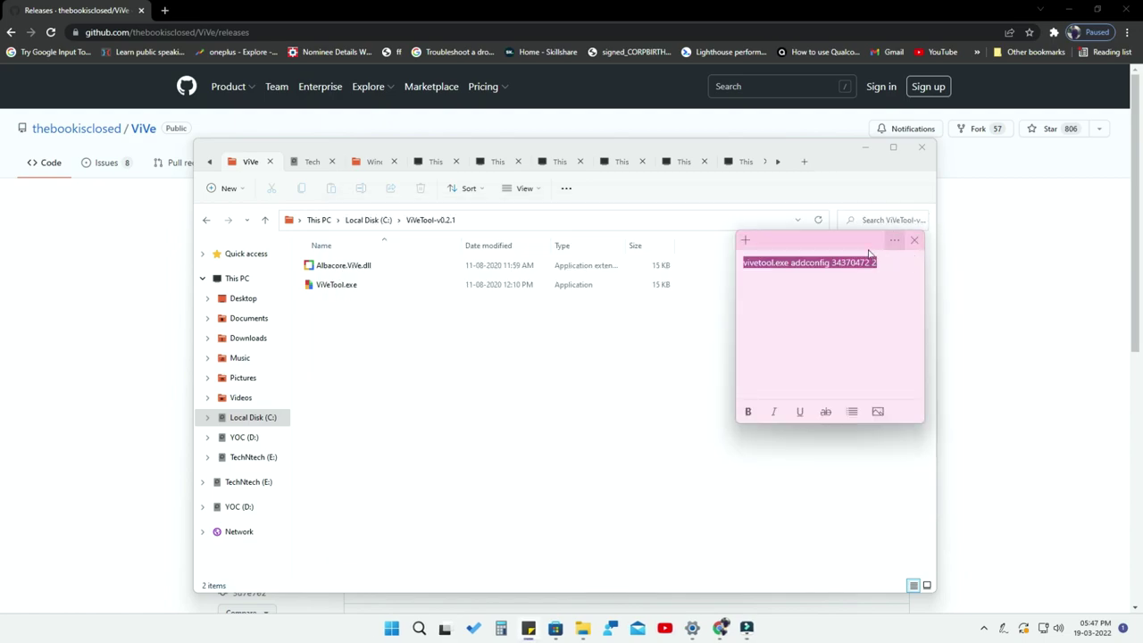
Move the sticky note aside, then close and reopen File Explorer at This PC.
drag(848, 239, 939, 270)
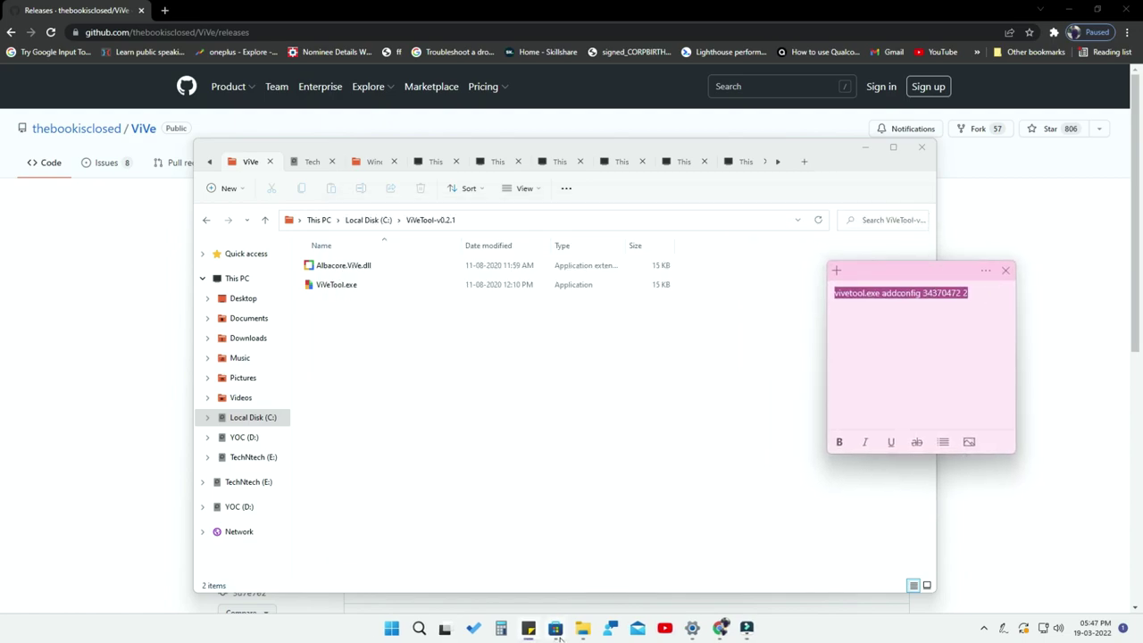
click(530, 629)
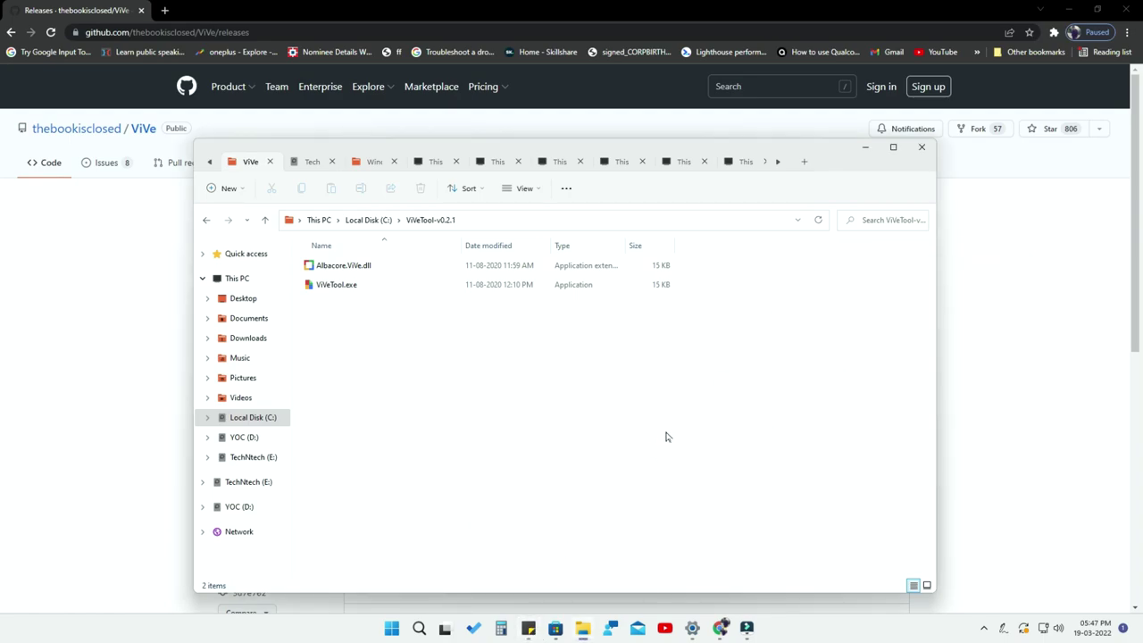
double_click(837, 157)
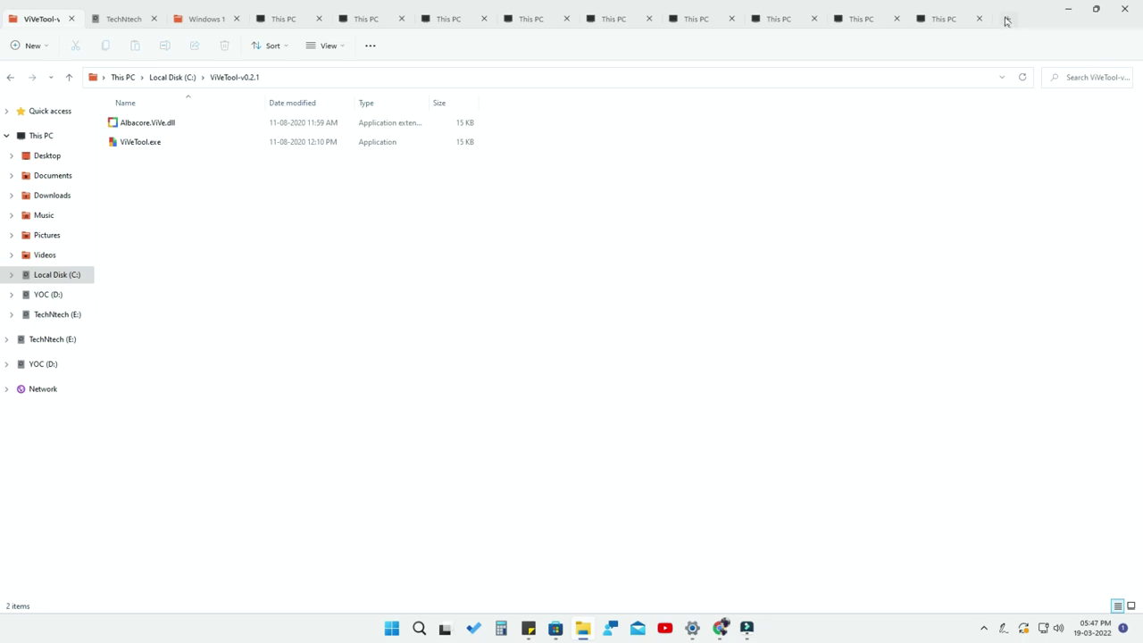
click(1126, 9)
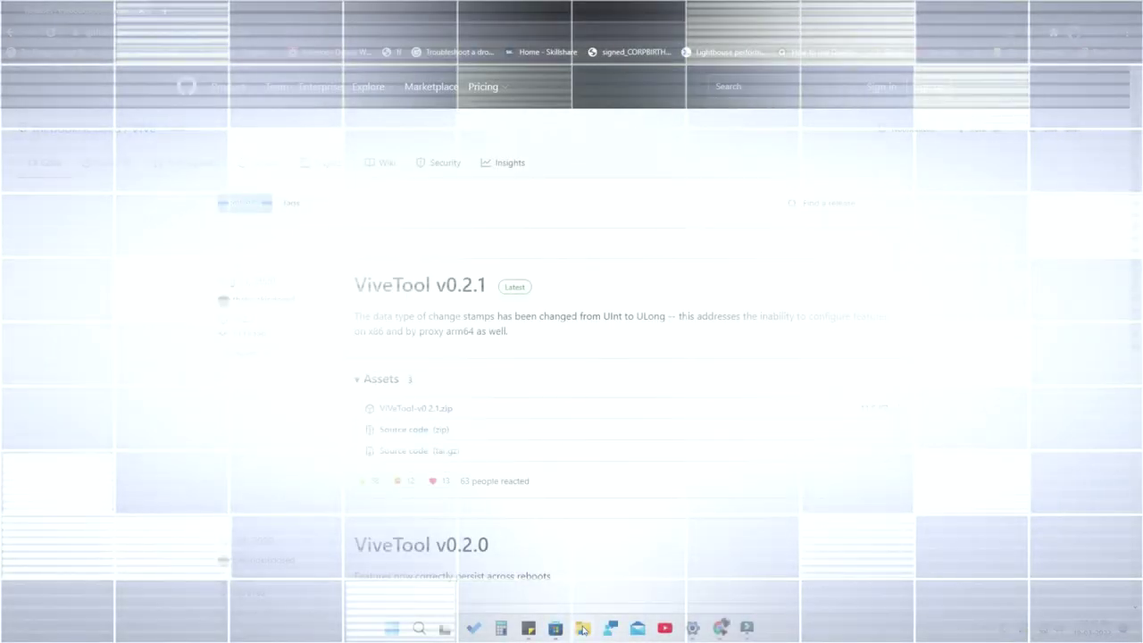
click(582, 629)
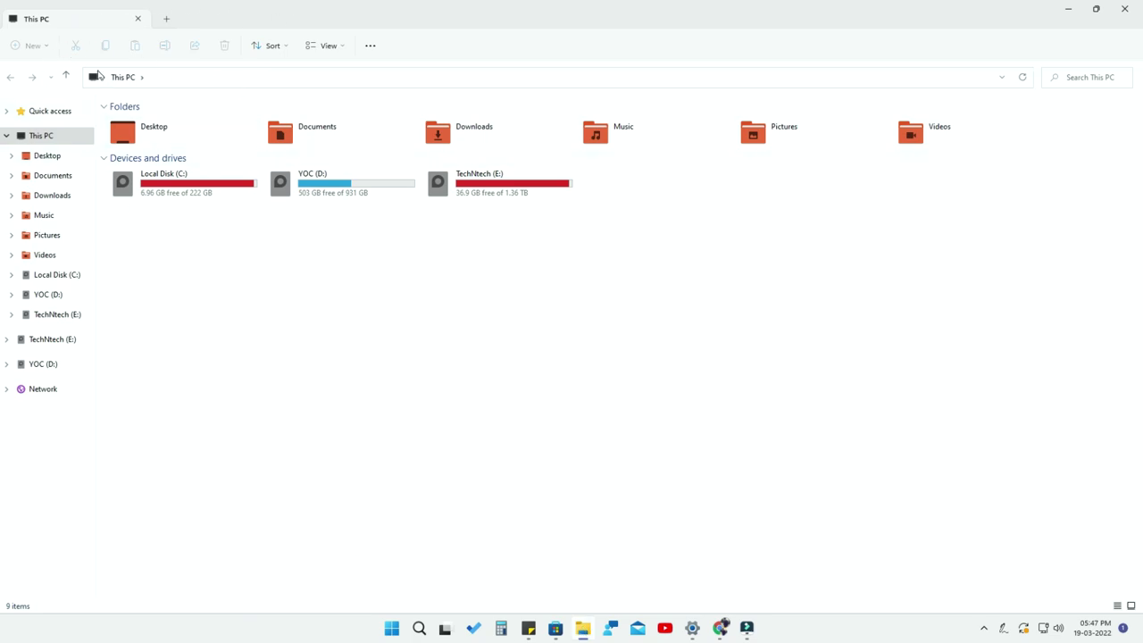
Add This PC tabs until several are open, then minimize Explorer.
click(166, 21)
click(315, 22)
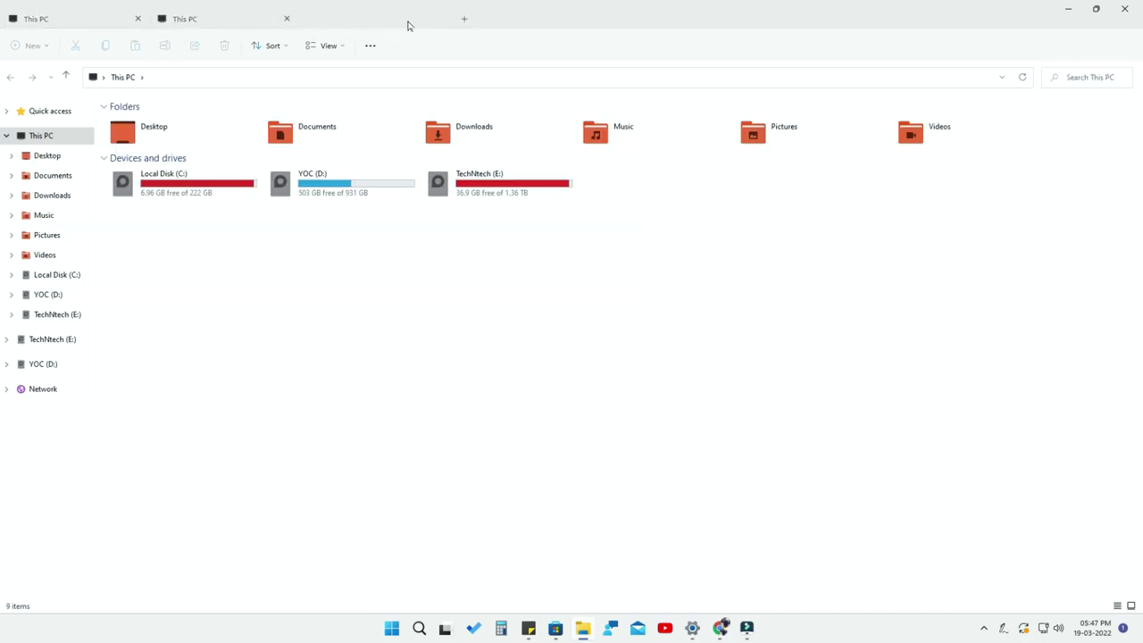
click(472, 24)
click(1068, 9)
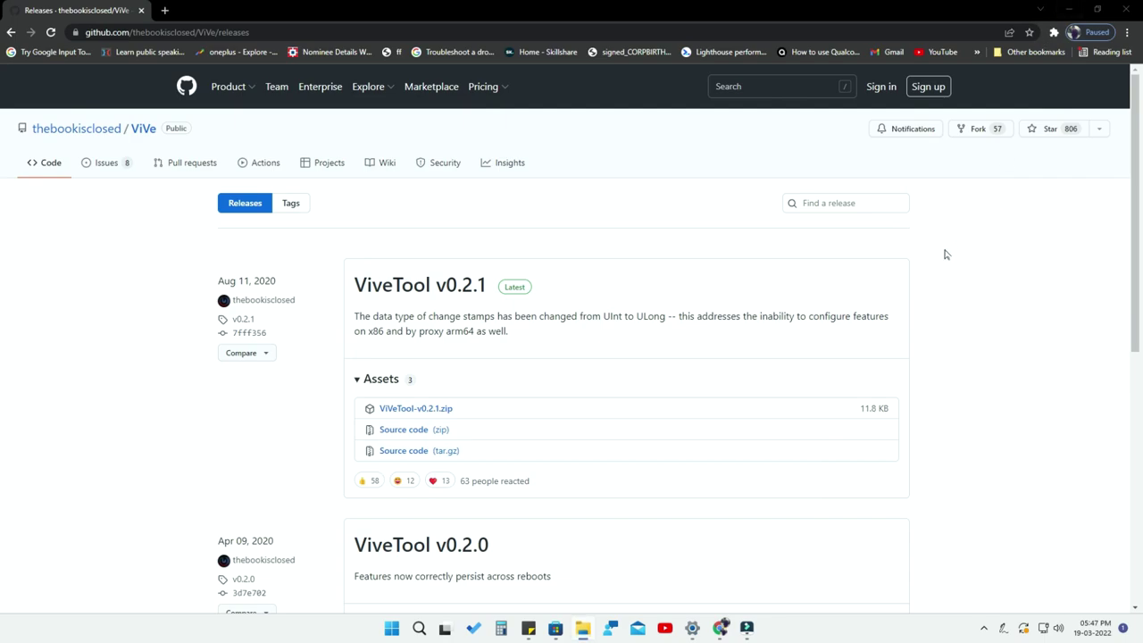
Show the desktop with Win+D, restore the five-tab Explorer window, then minimize it.
key(super+d)
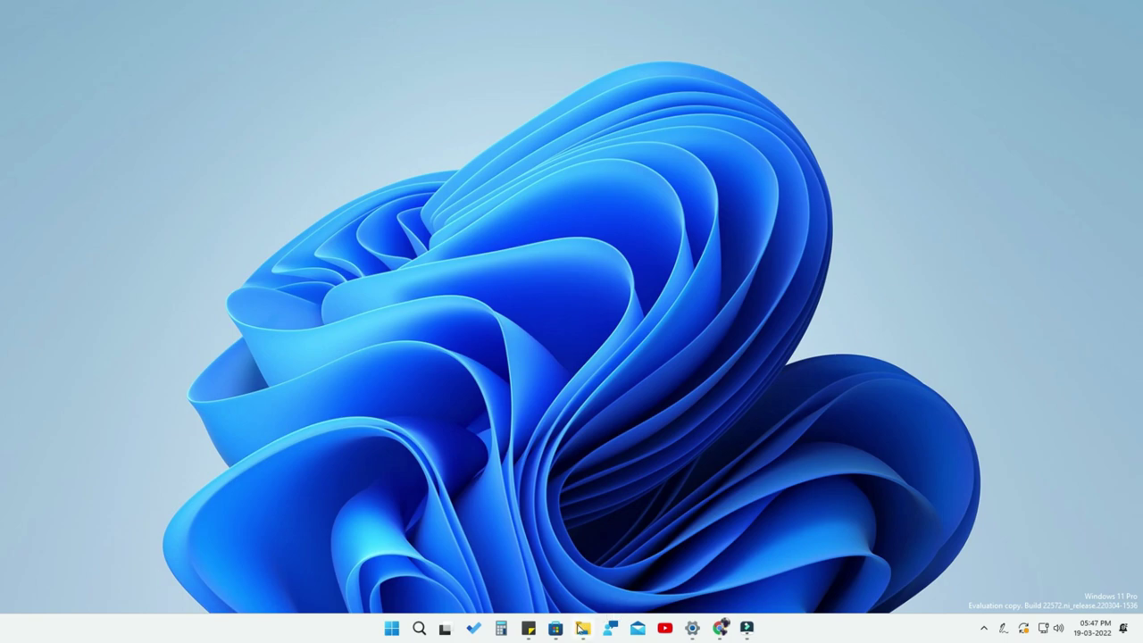
click(582, 628)
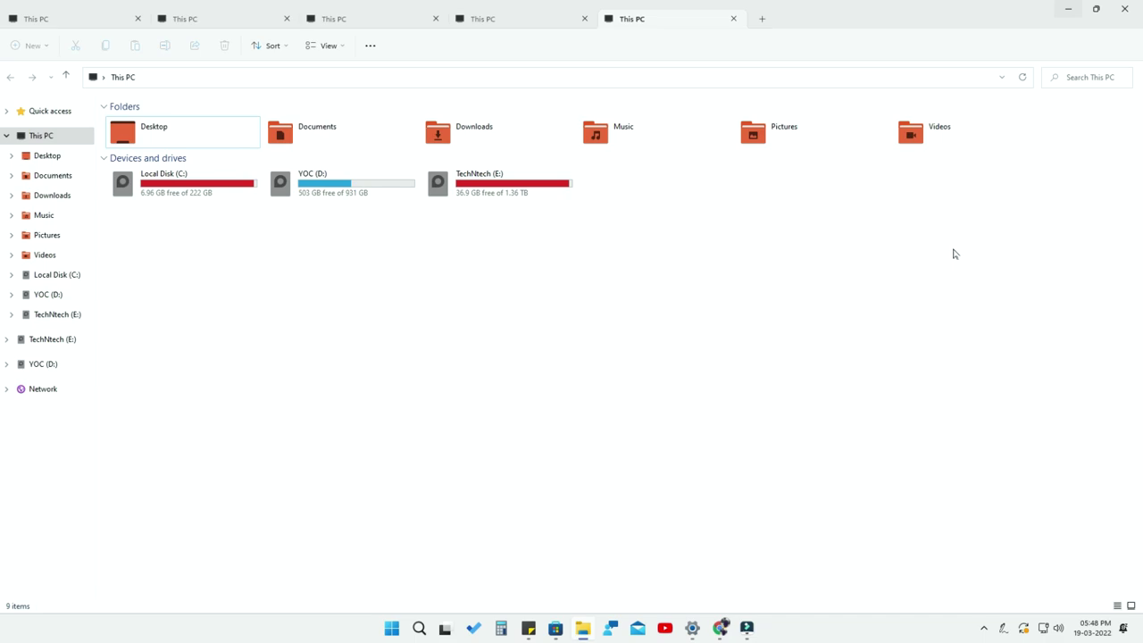
click(1061, 12)
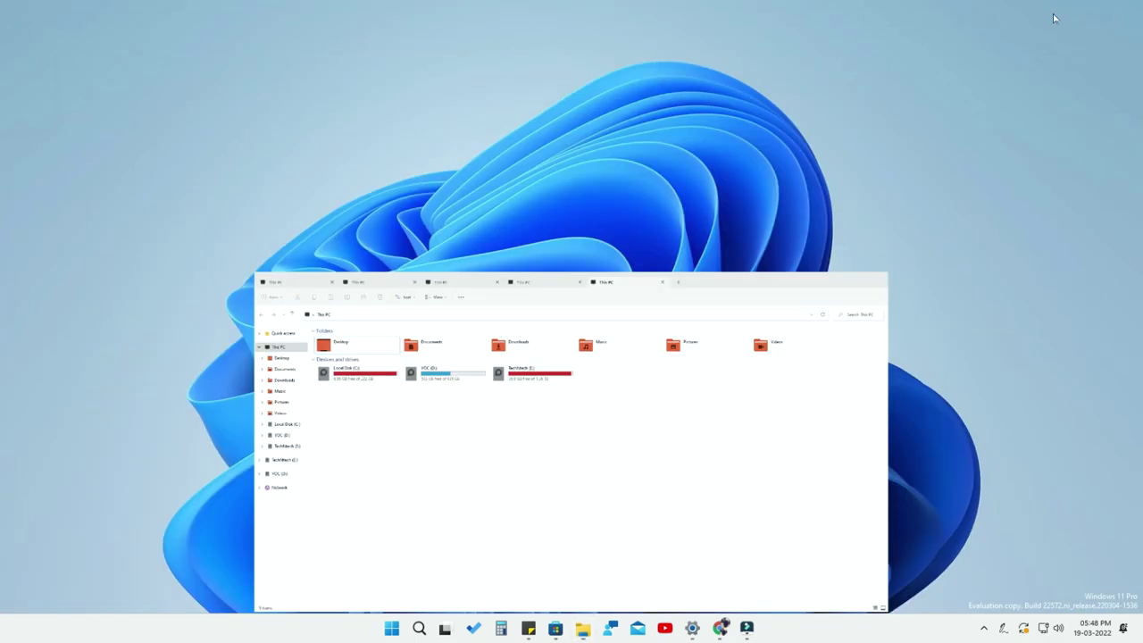